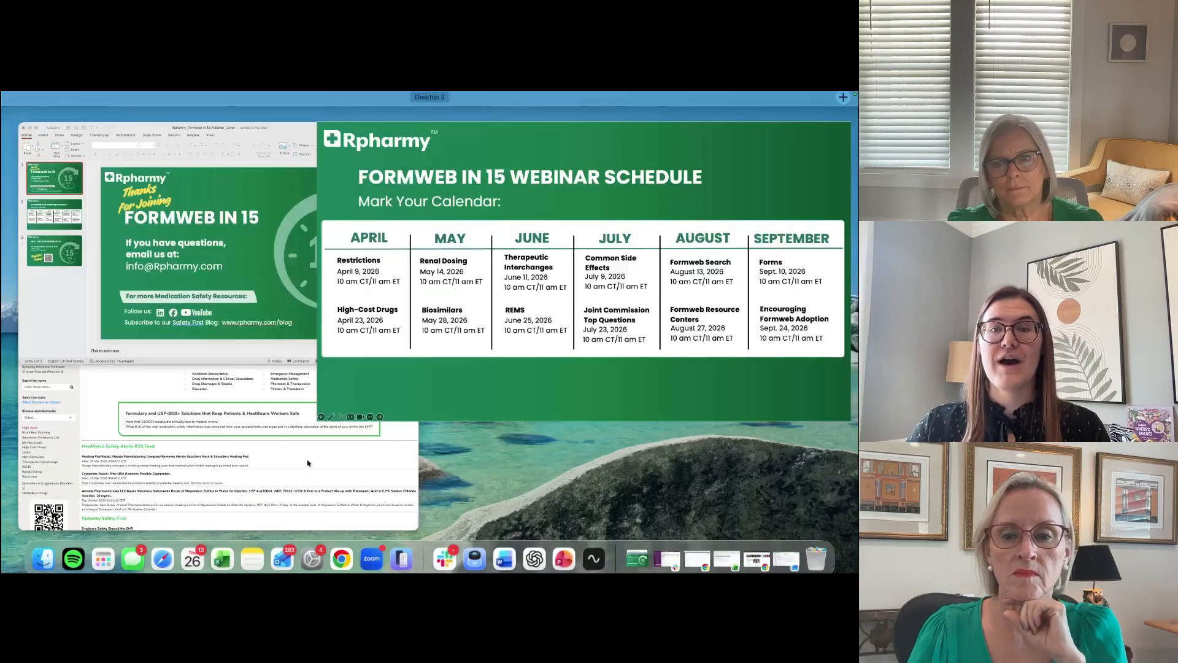
Step: Switch to the browser window showing the Formweb demo site, make it full screen, and enlarge the page zoom
key("ctrl+Up")
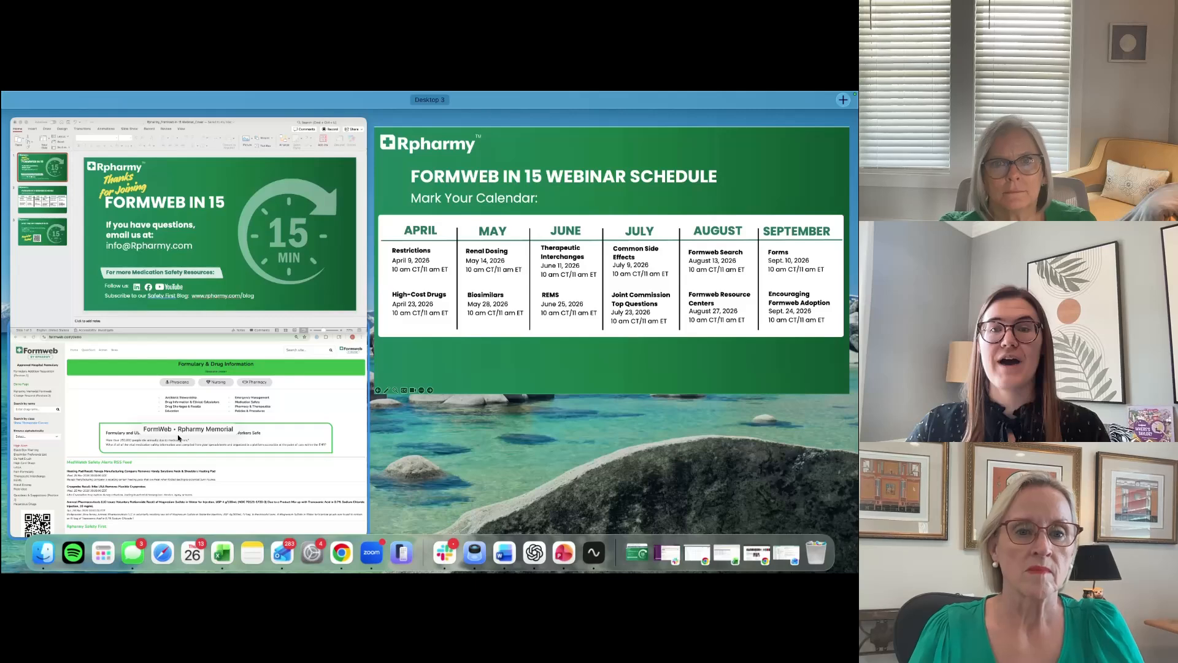
left_click(178, 437)
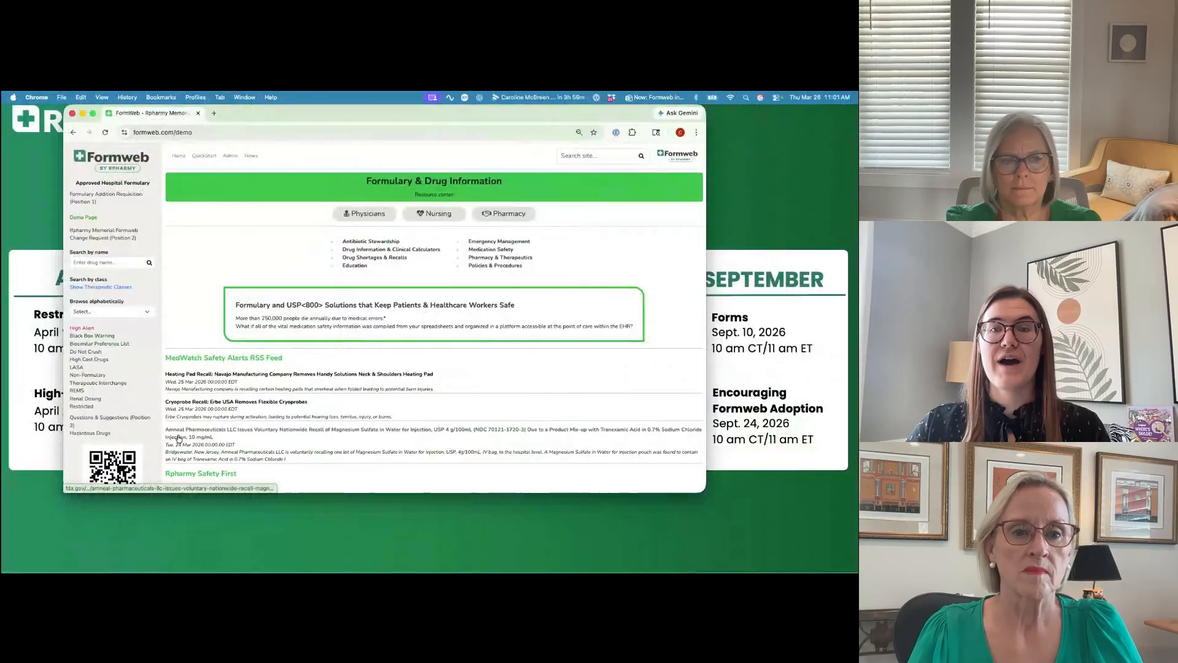
left_click(93, 114)
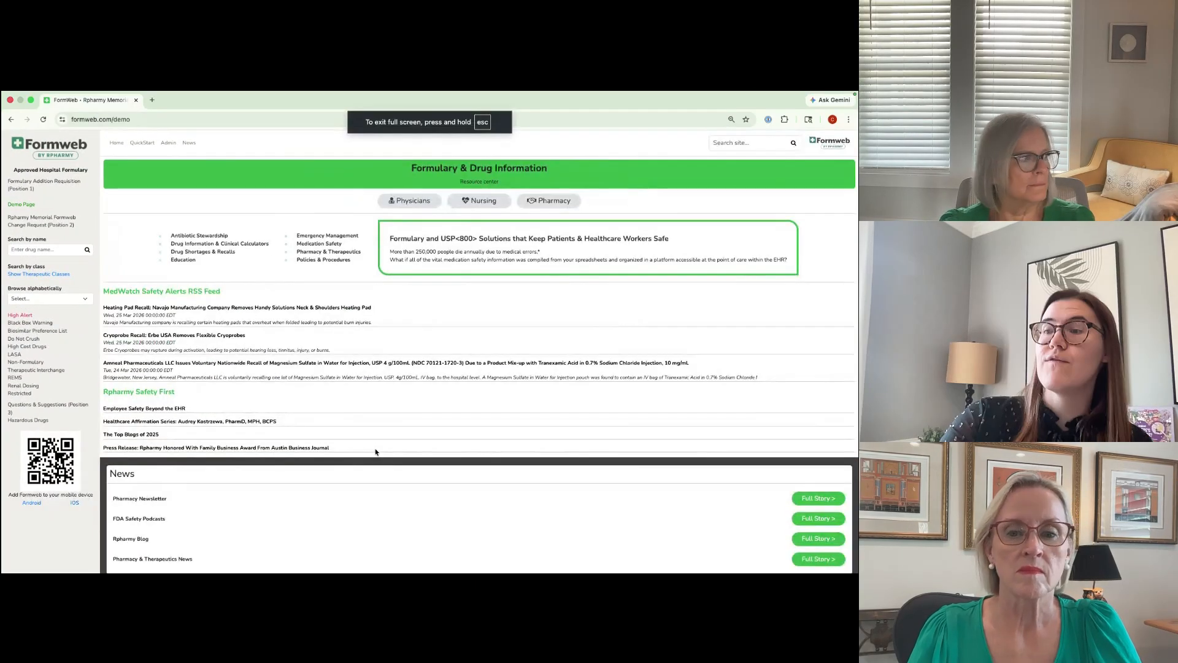
key("super+equal")
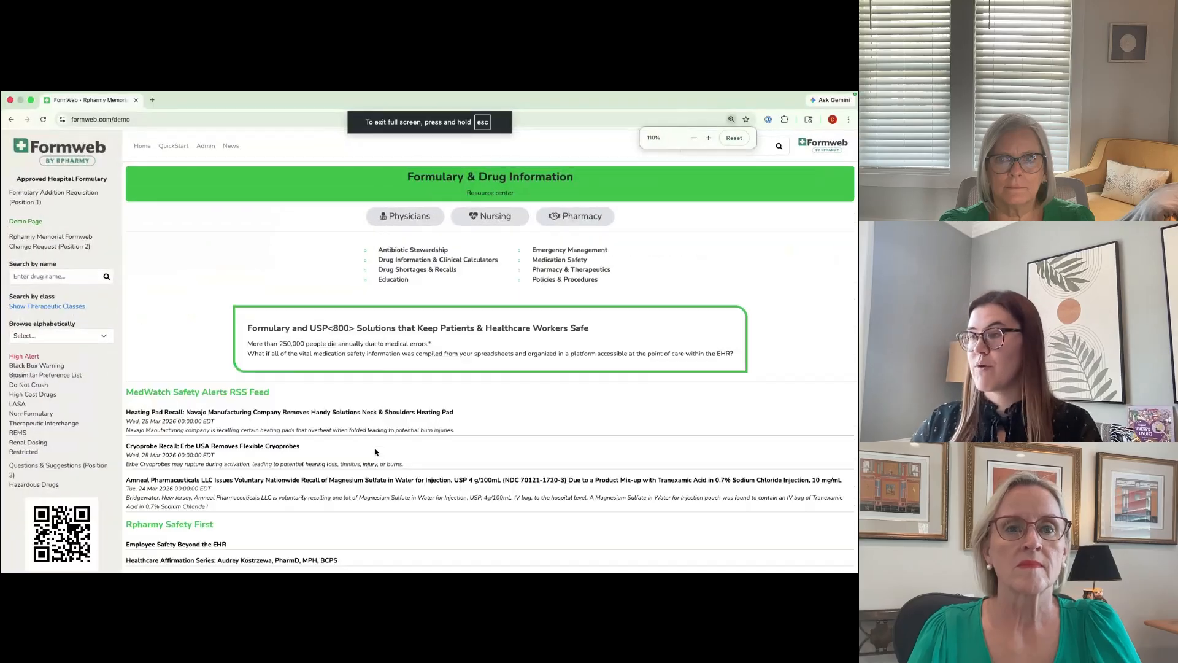
key("super+equal")
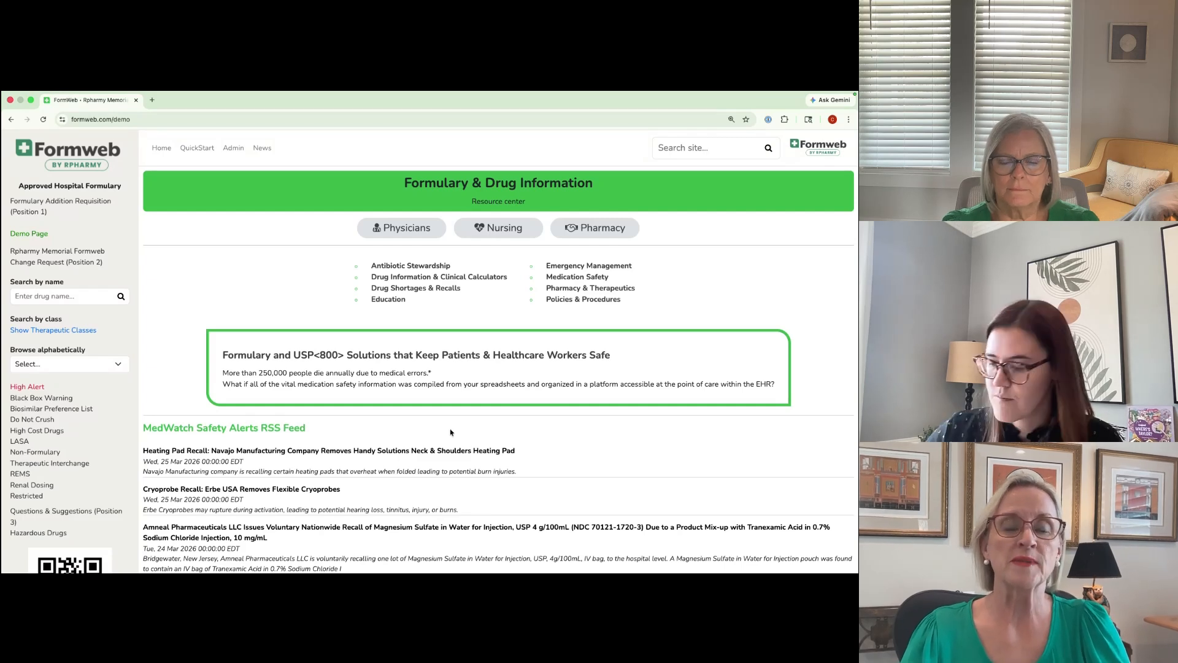
key("super+equal")
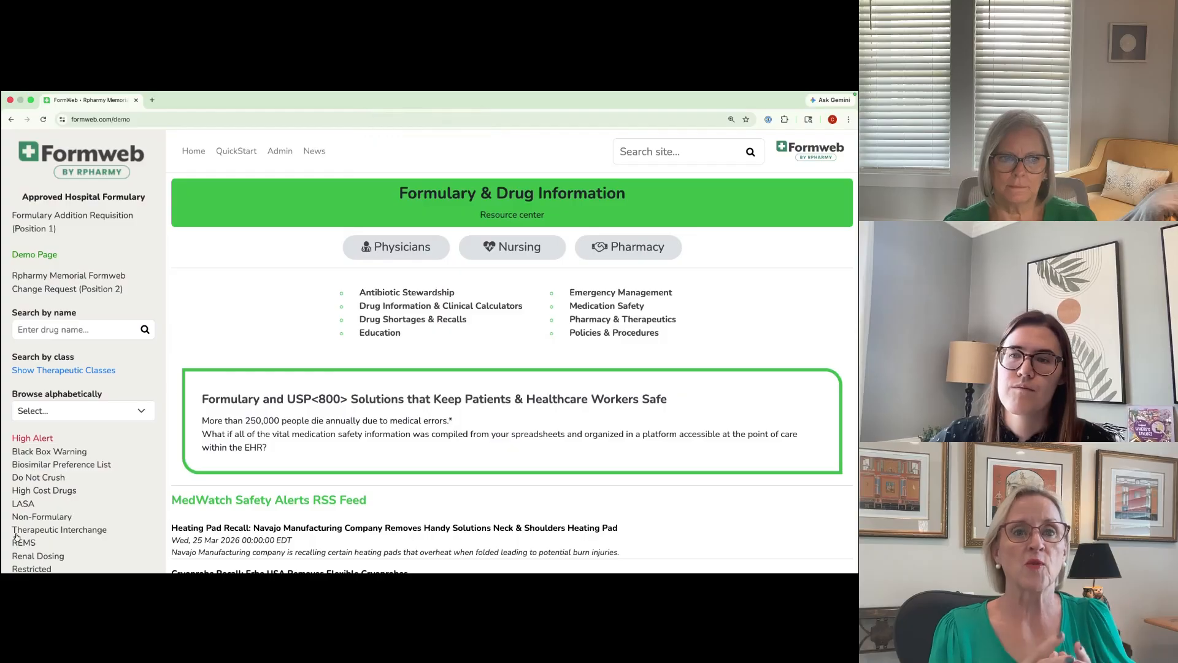
Step: View the Formulary Addition Requisition form and return to the Formweb home page
scroll(92, 456, "down", 1)
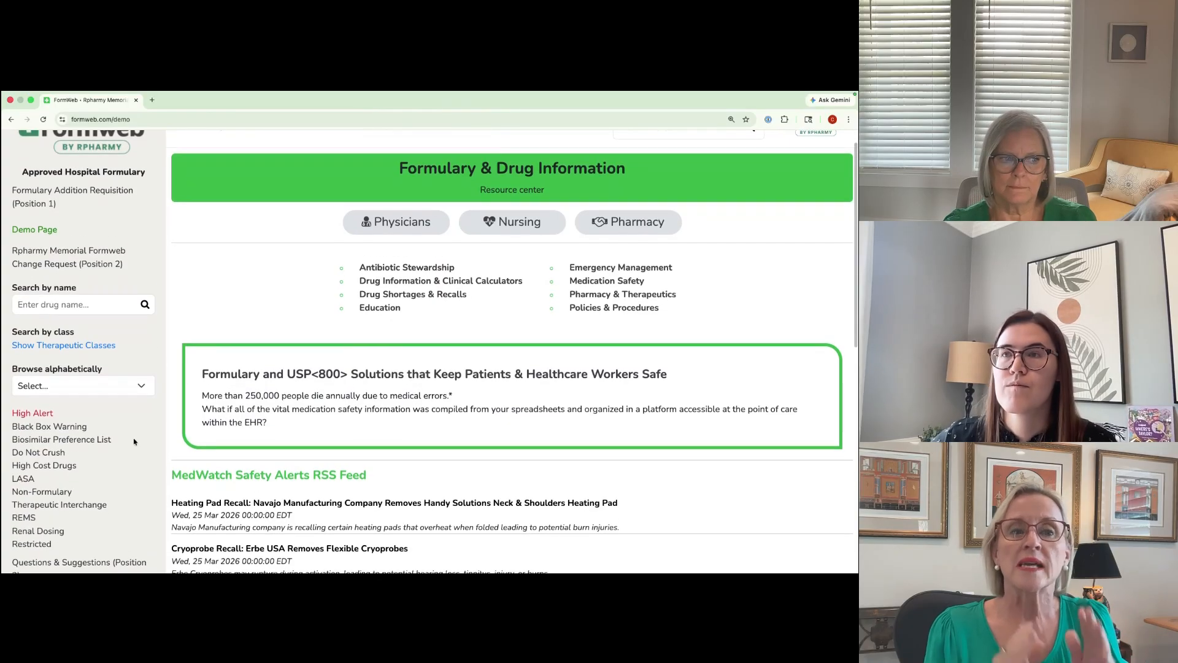
scroll(52, 241, "up", 1)
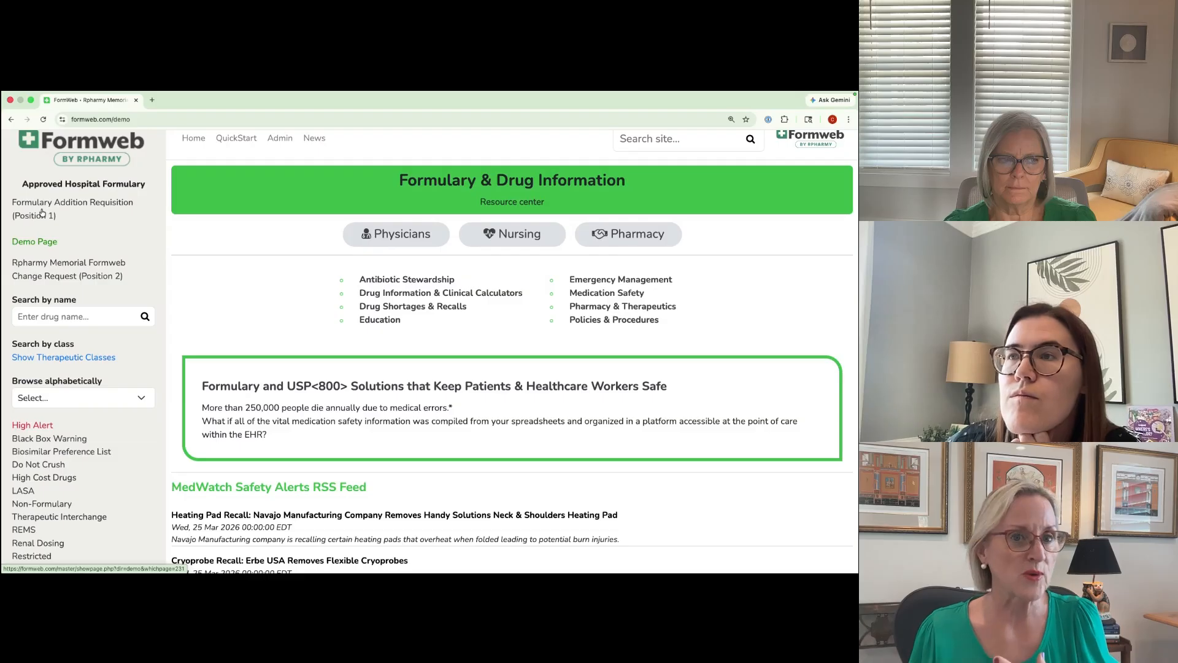
left_click(41, 212)
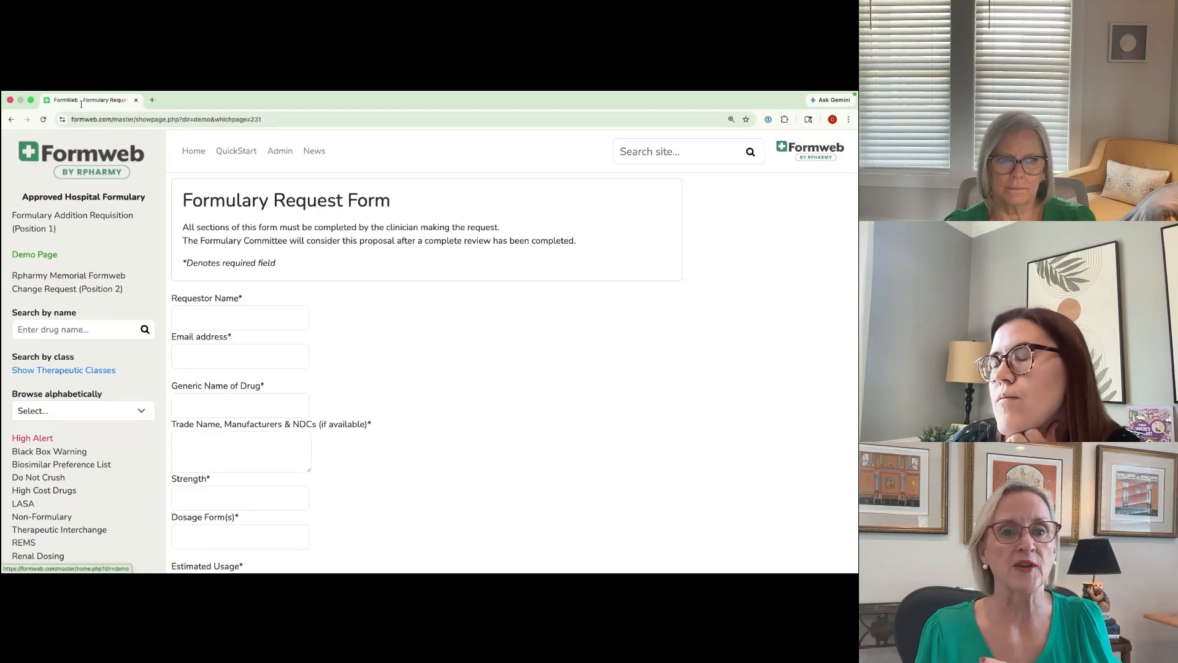
left_click(95, 167)
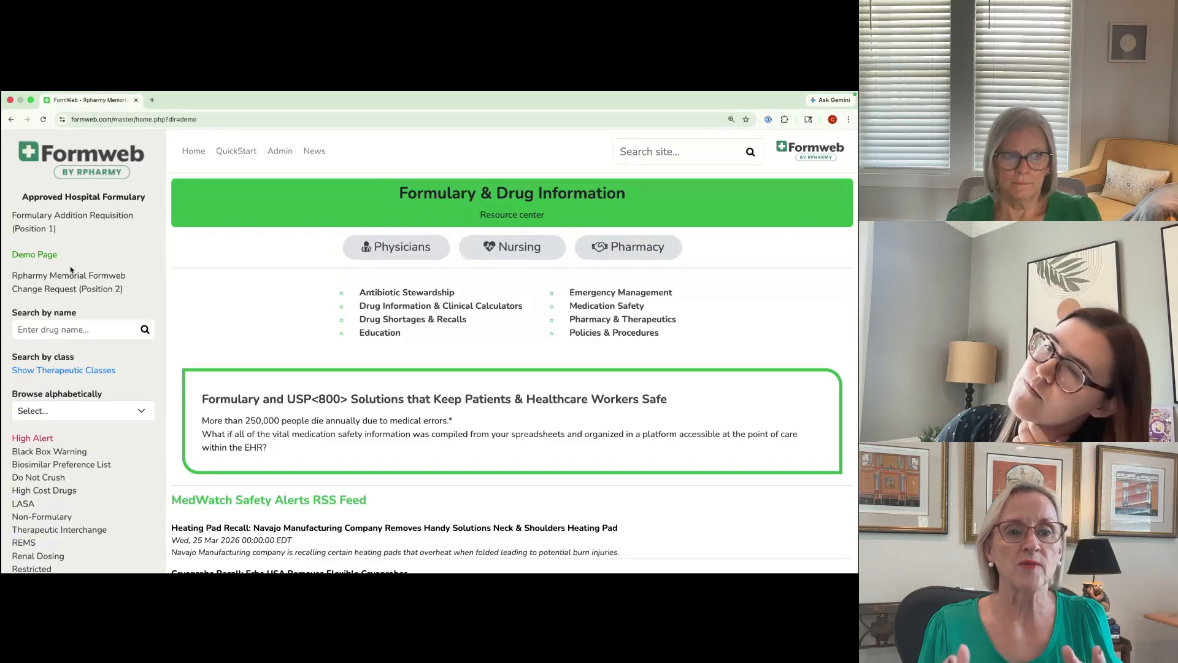
Step: Look up drug name suggestions for "acet" and view the letter choices for browsing the formulary alphabetically
scroll(70, 268, "down", 3)
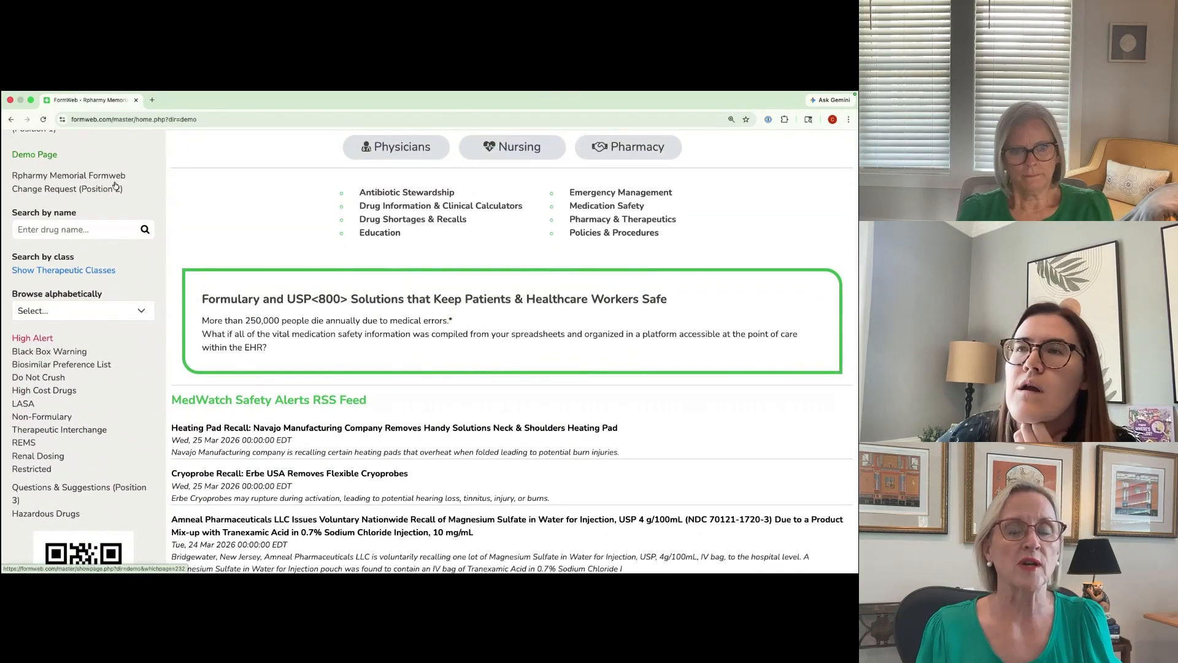
left_click(74, 230)
type("acet")
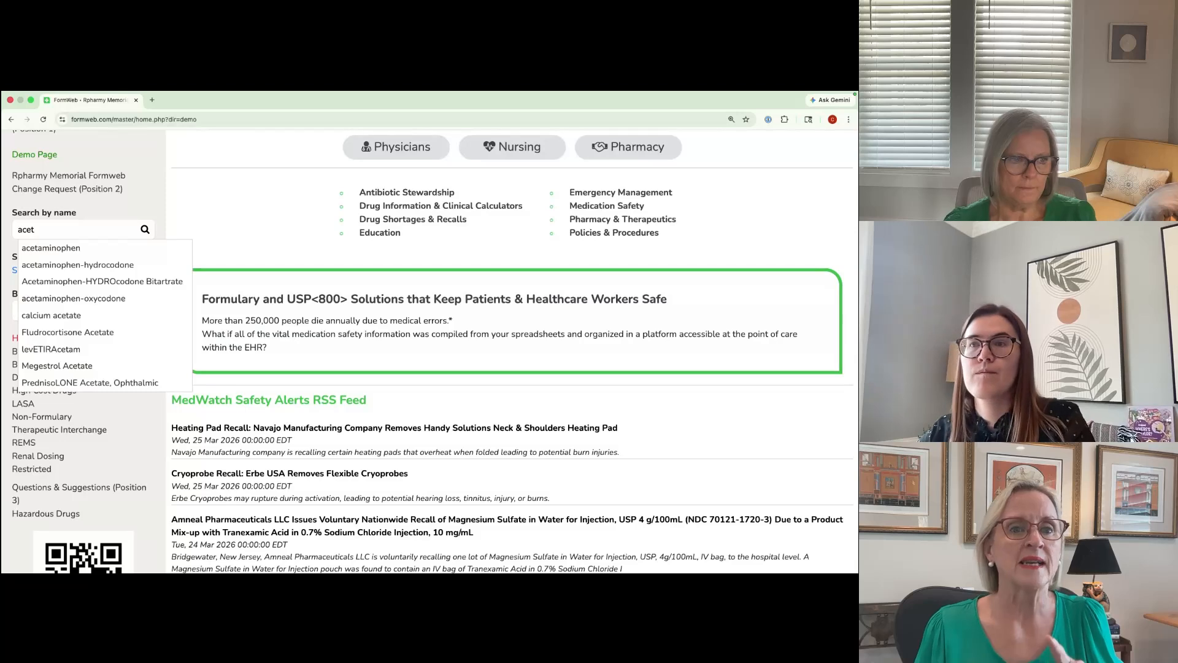
left_click(224, 212)
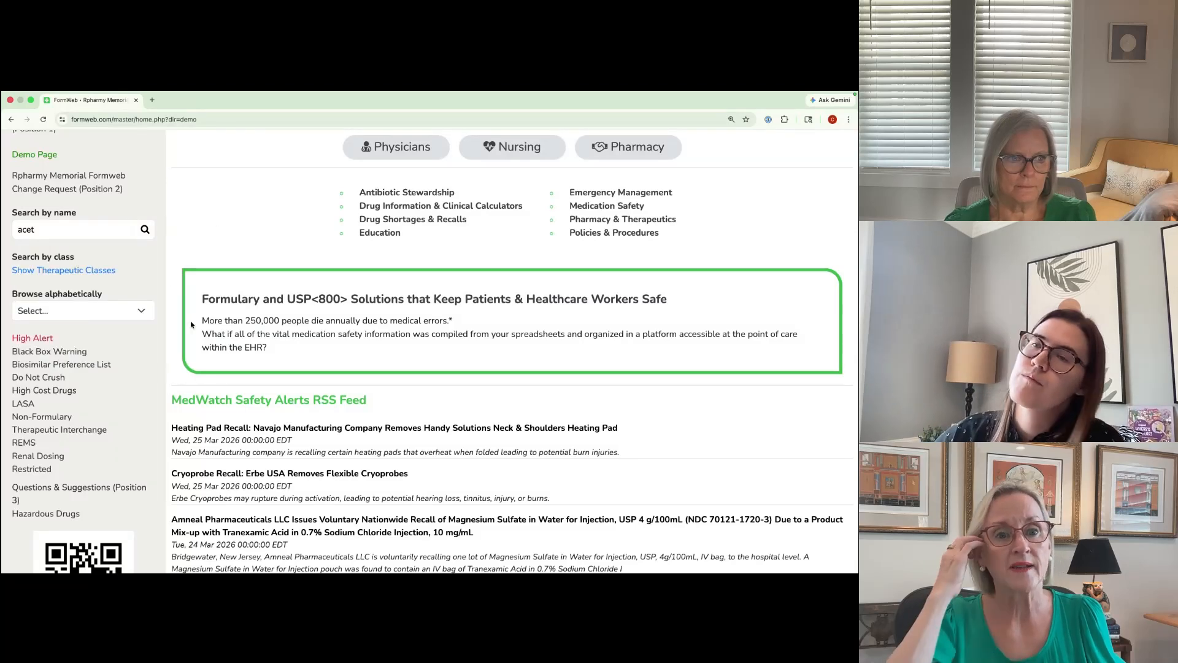
left_click(97, 310)
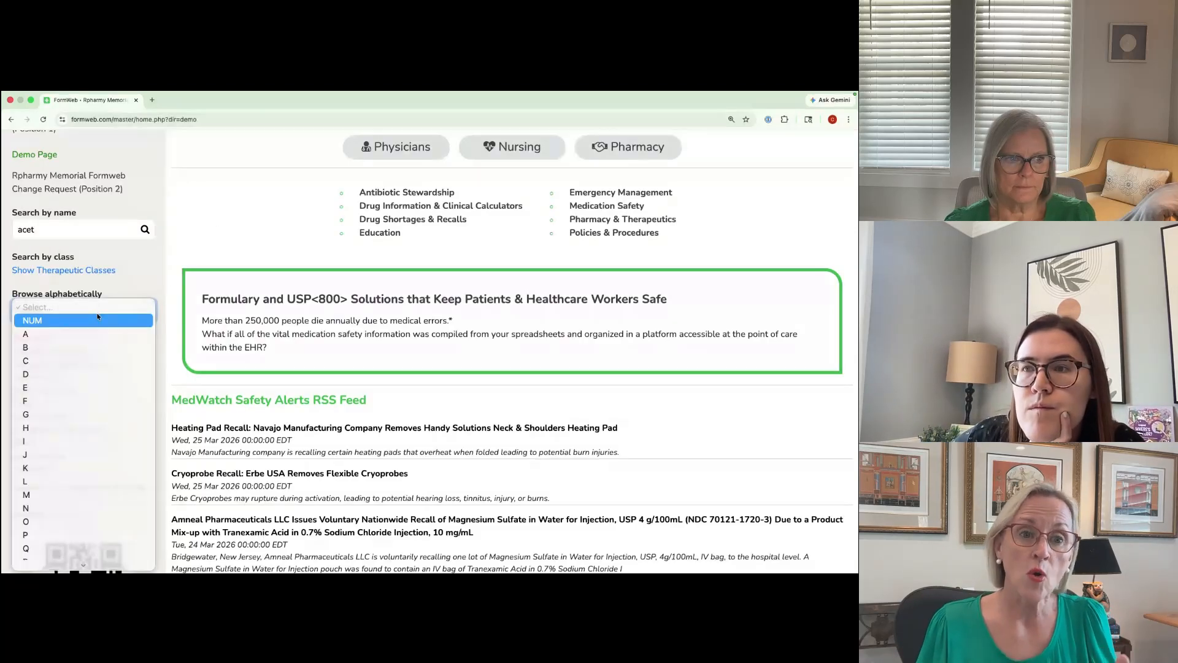
key("Escape")
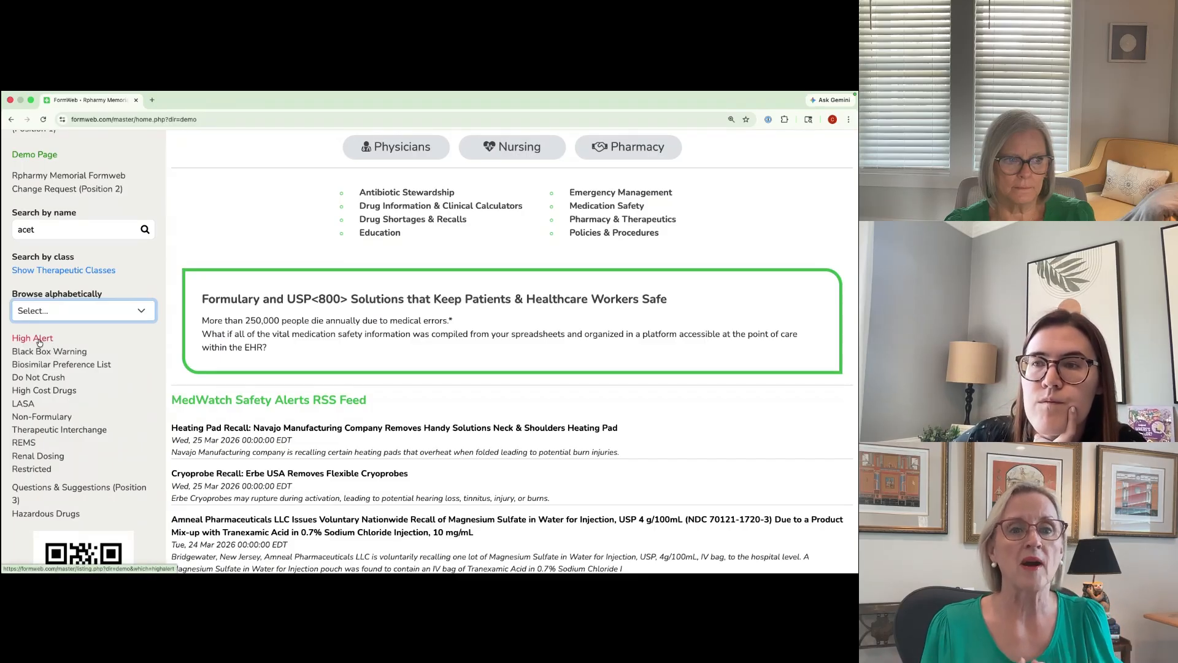
Step: Review the High Alert, Do Not Crush, REMS and Restricted drug listings in turn
left_click(38, 340)
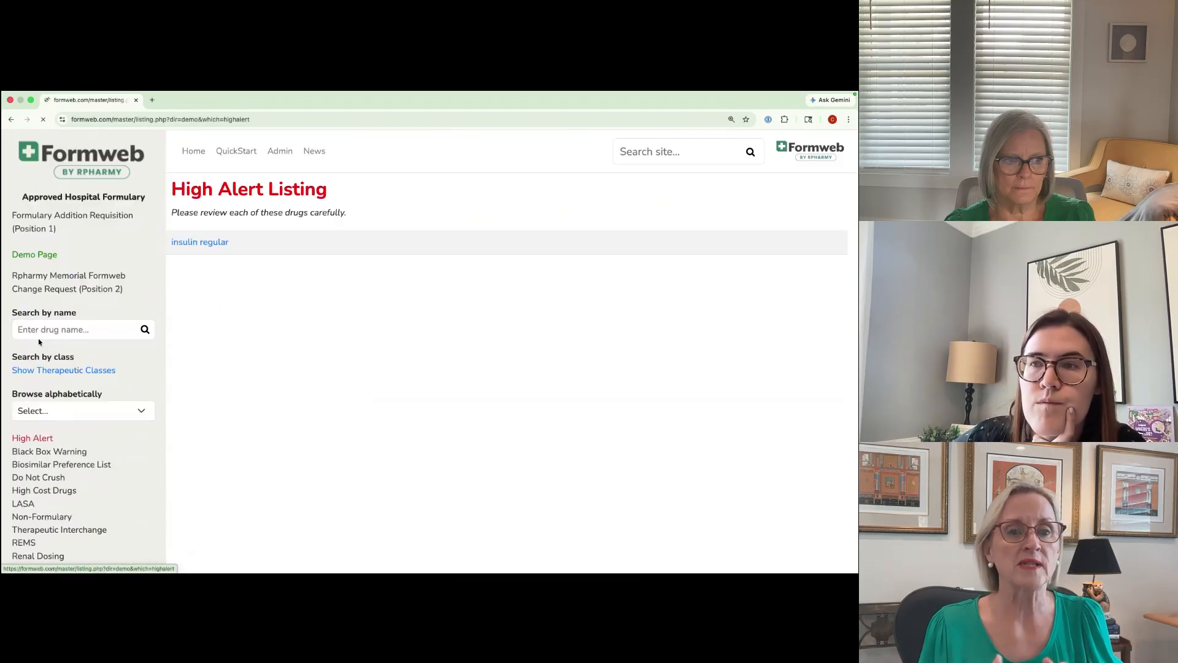
left_click(43, 480)
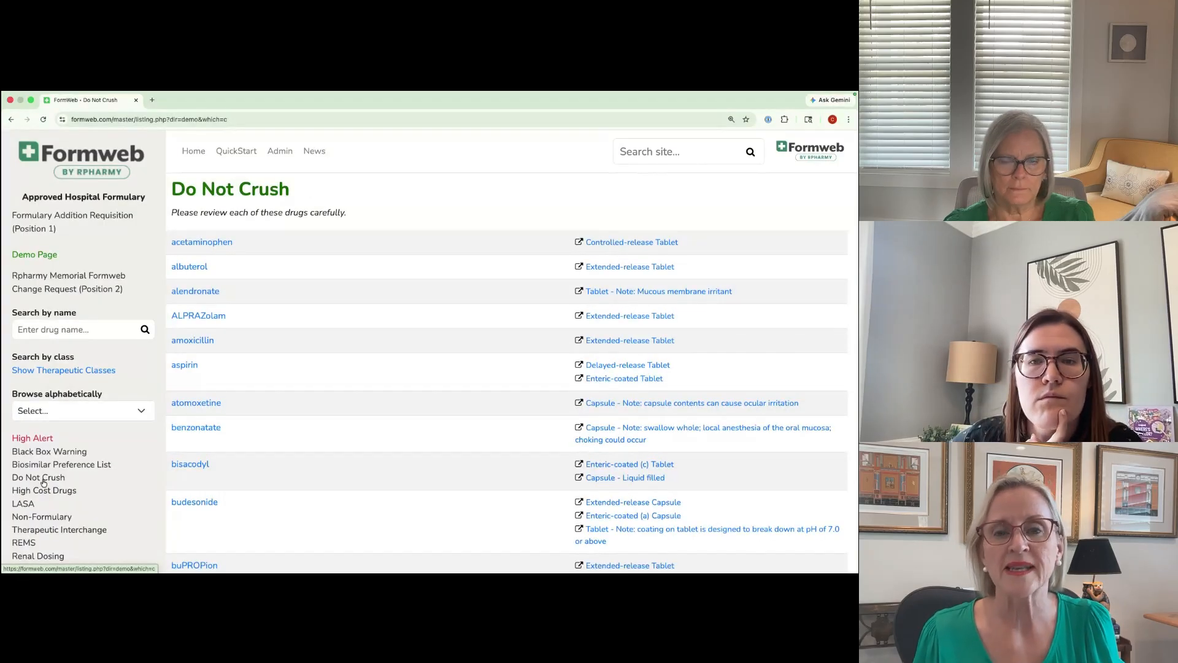
left_click(39, 542)
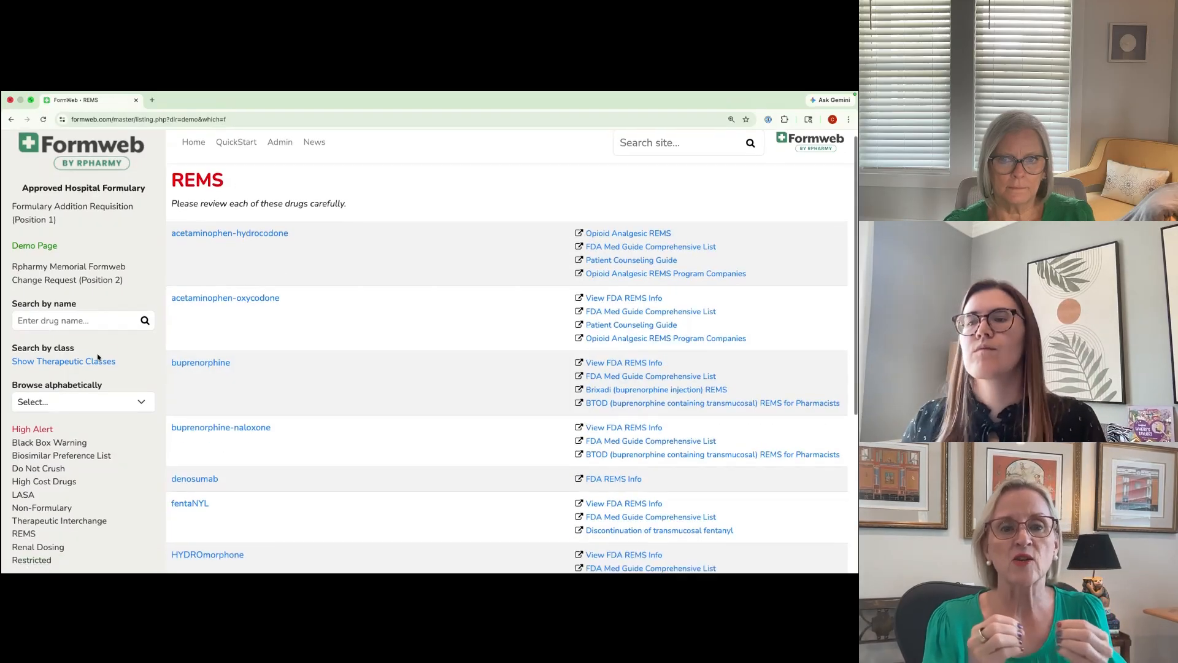
scroll(98, 359, "down", 1)
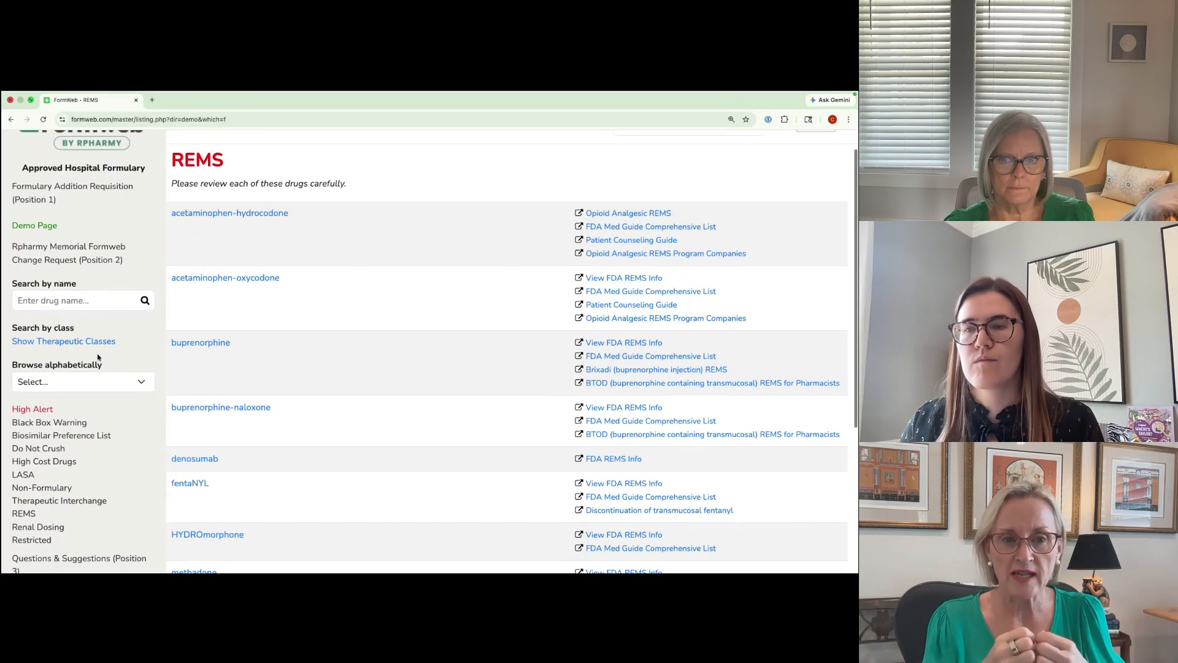
left_click(40, 543)
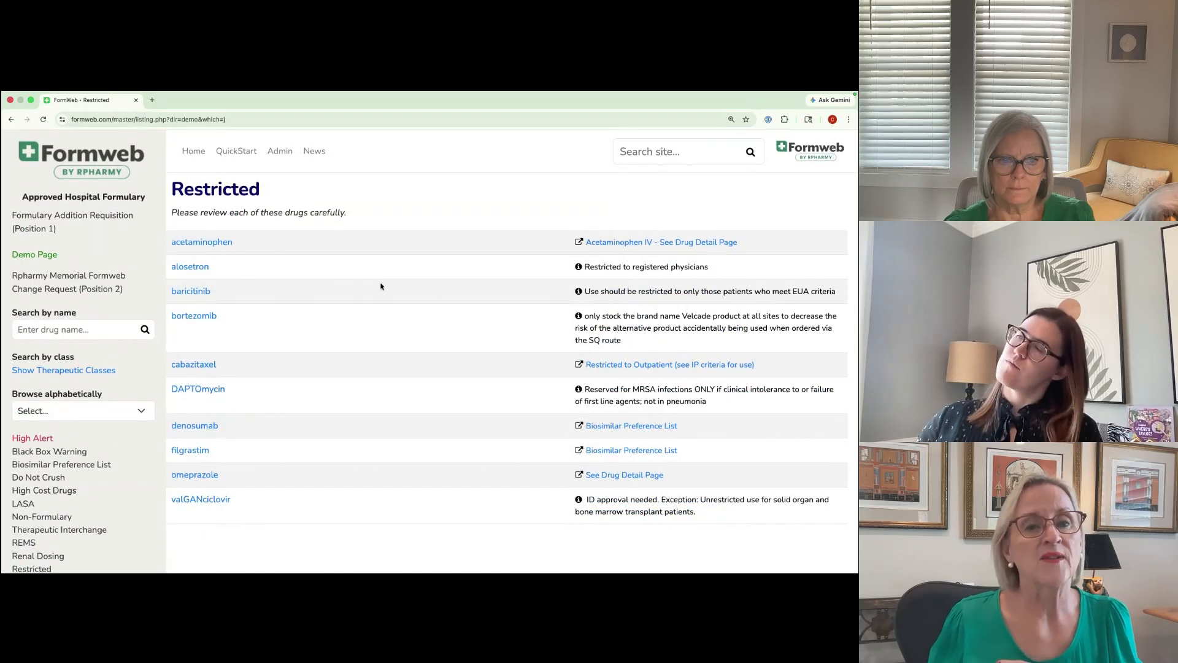
scroll(102, 244, "down", 4)
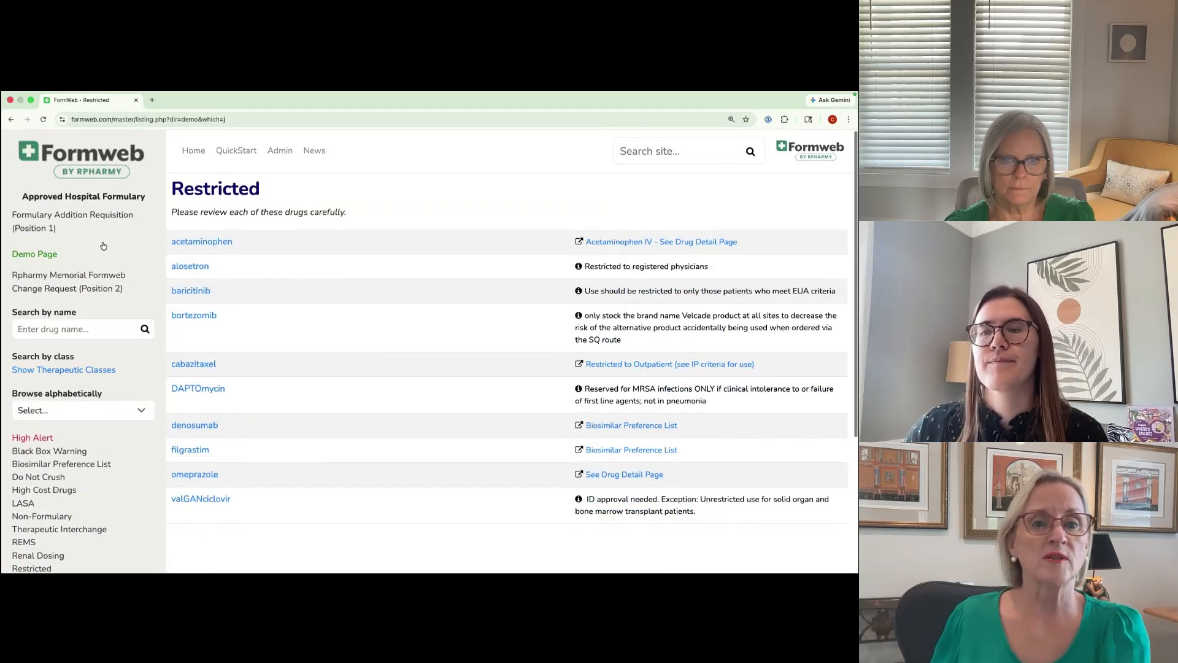
Step: View the Questions & Suggestions comment form and the linked Hazardous Drugs site
scroll(102, 244, "down", 3)
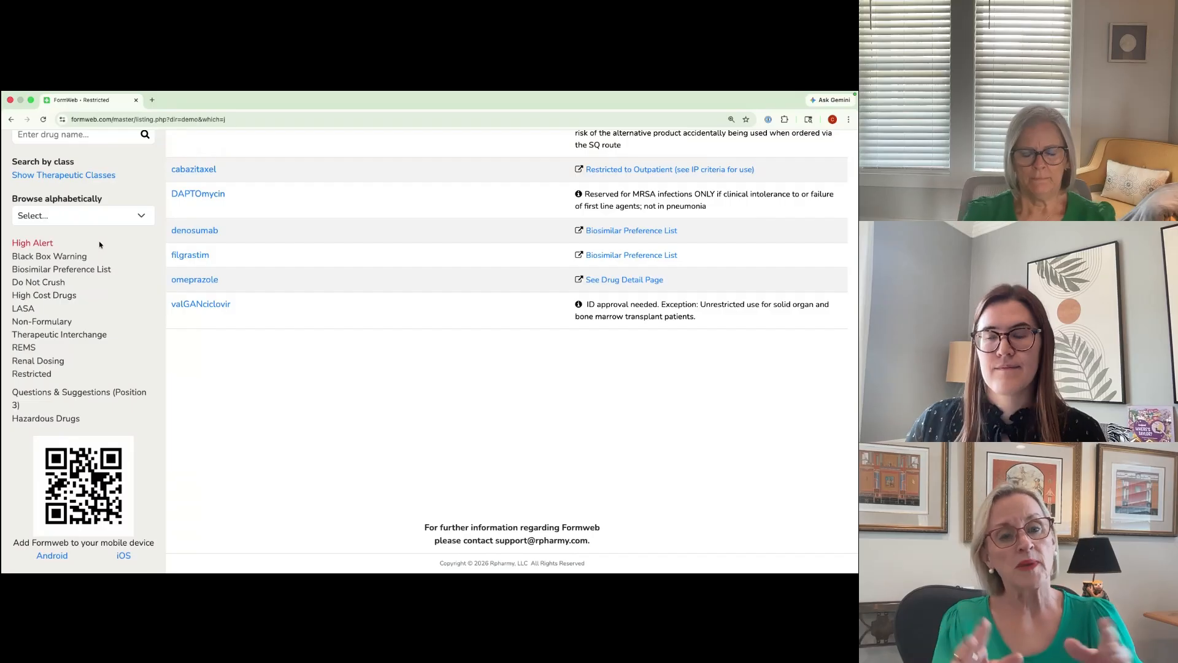
left_click(92, 393)
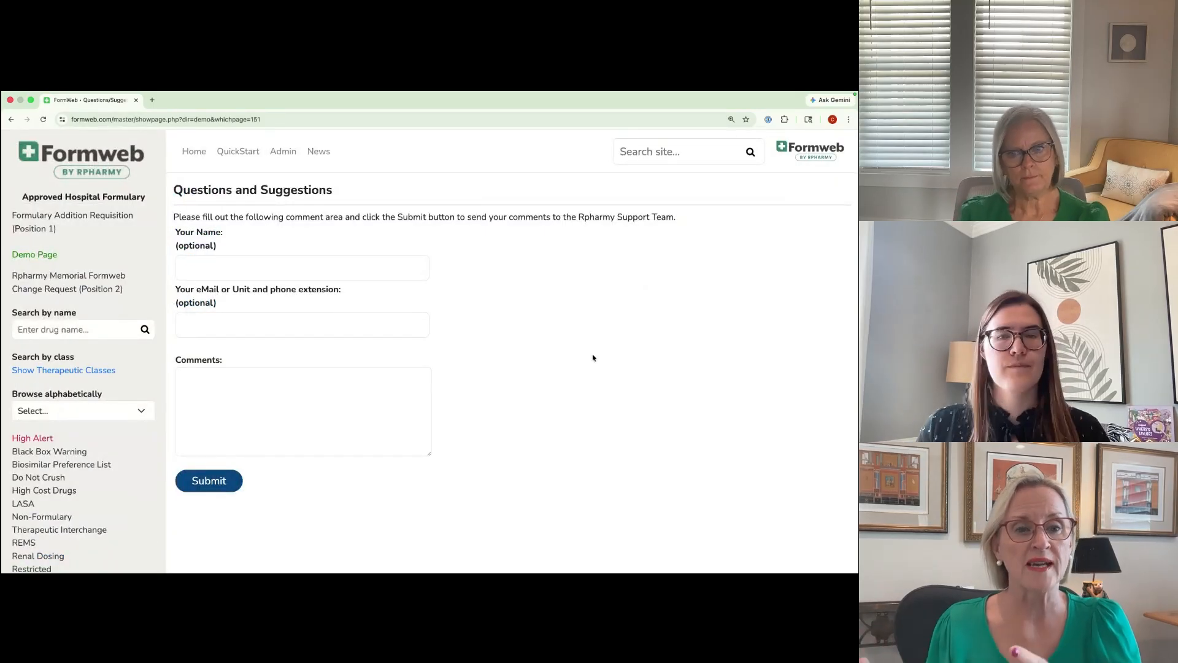
scroll(104, 362, "down", 4)
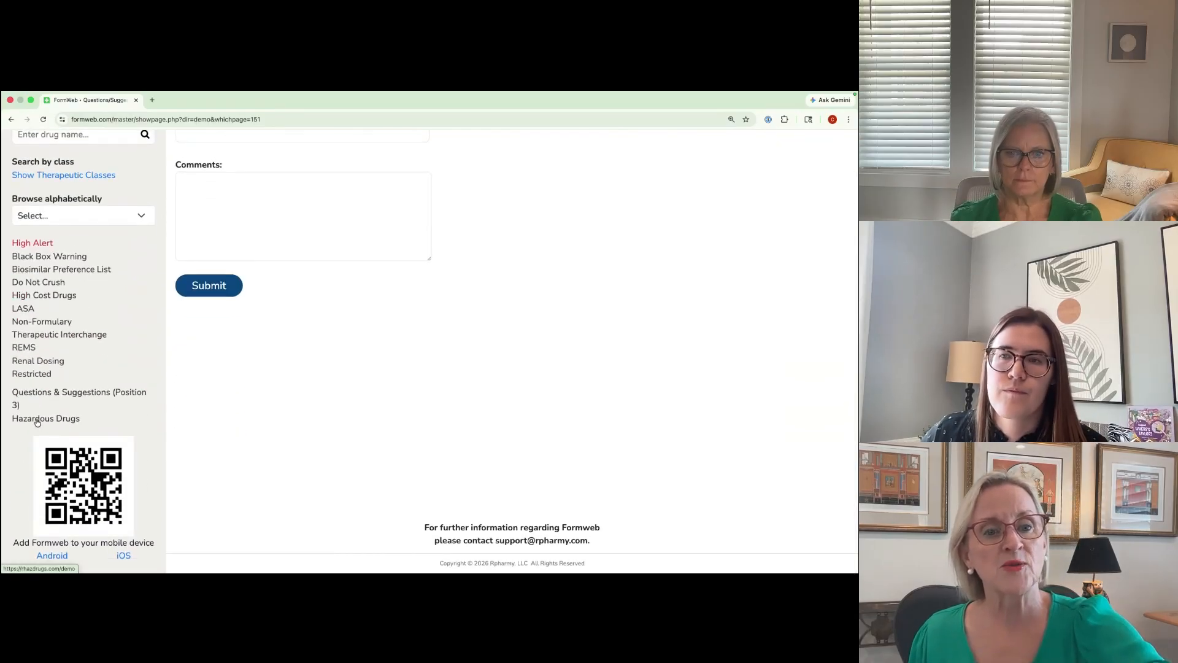
left_click(37, 420)
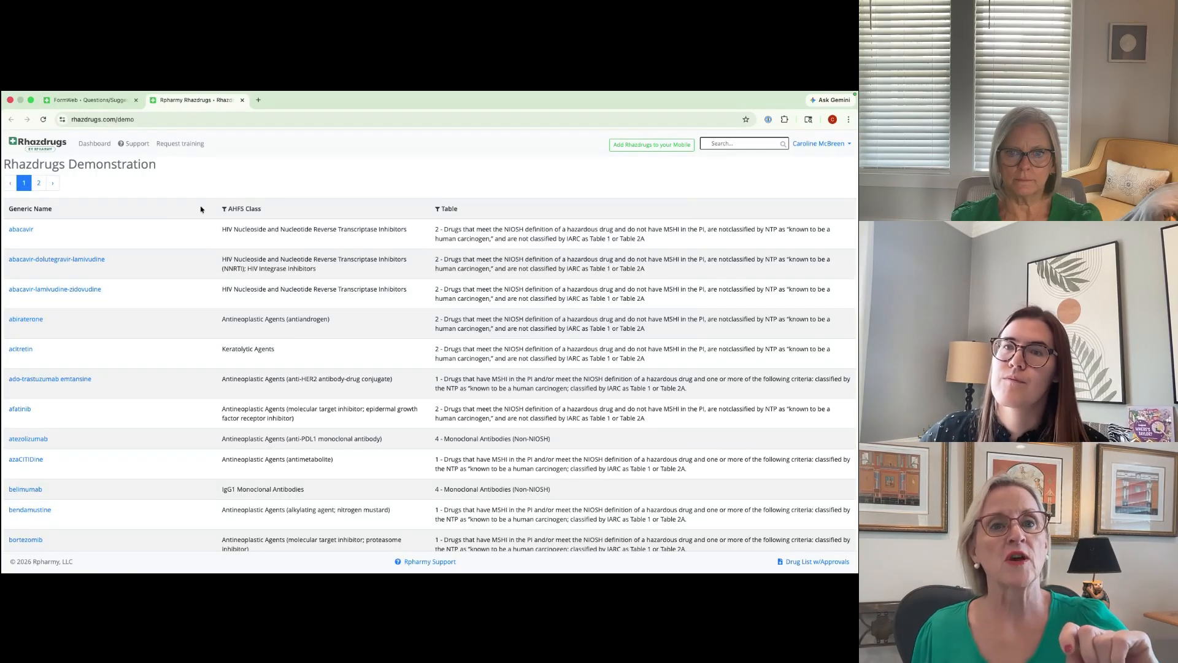
Step: Return to the Formweb demo home page and reduce its zoom to 125%
left_click(102, 100)
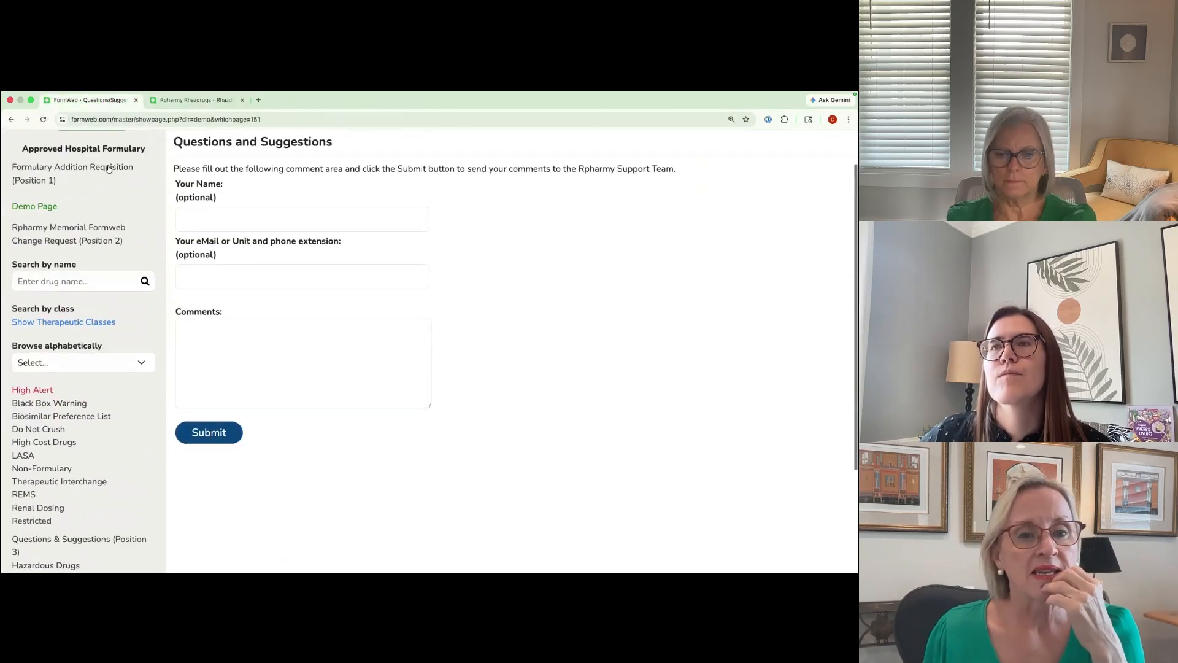
left_click(88, 161)
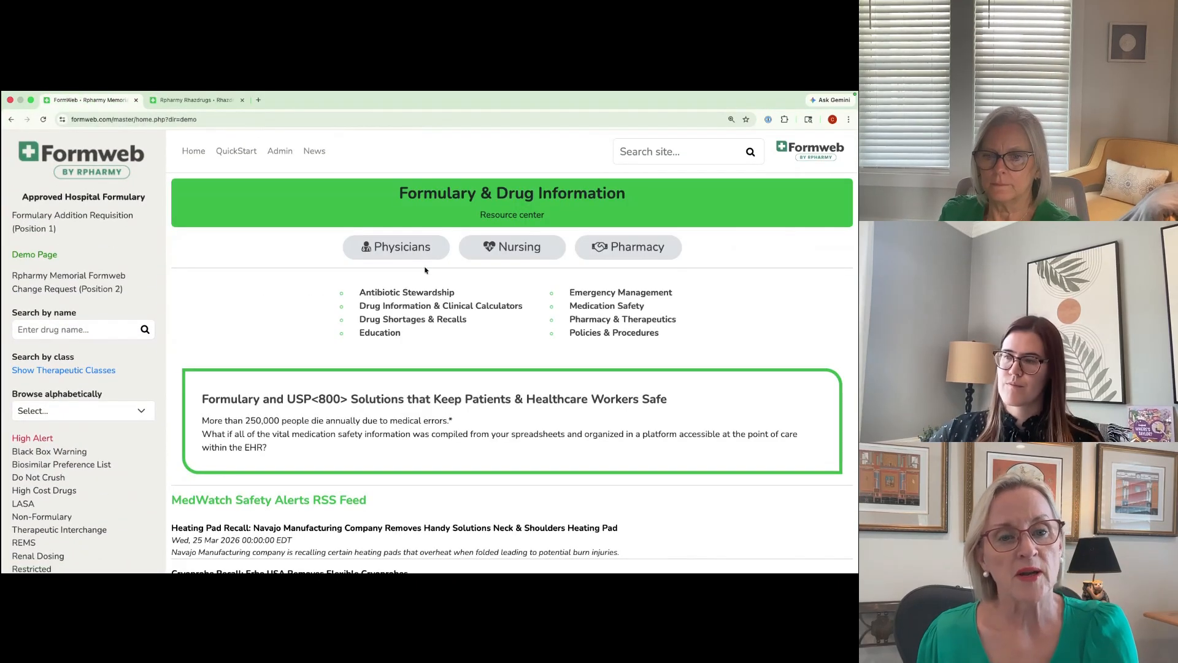
key("super+minus")
Step: Examine the home page's resource center links, MedWatch safety alerts, Rpharmy Safety First posts and News section
scroll(423, 268, "down", 1)
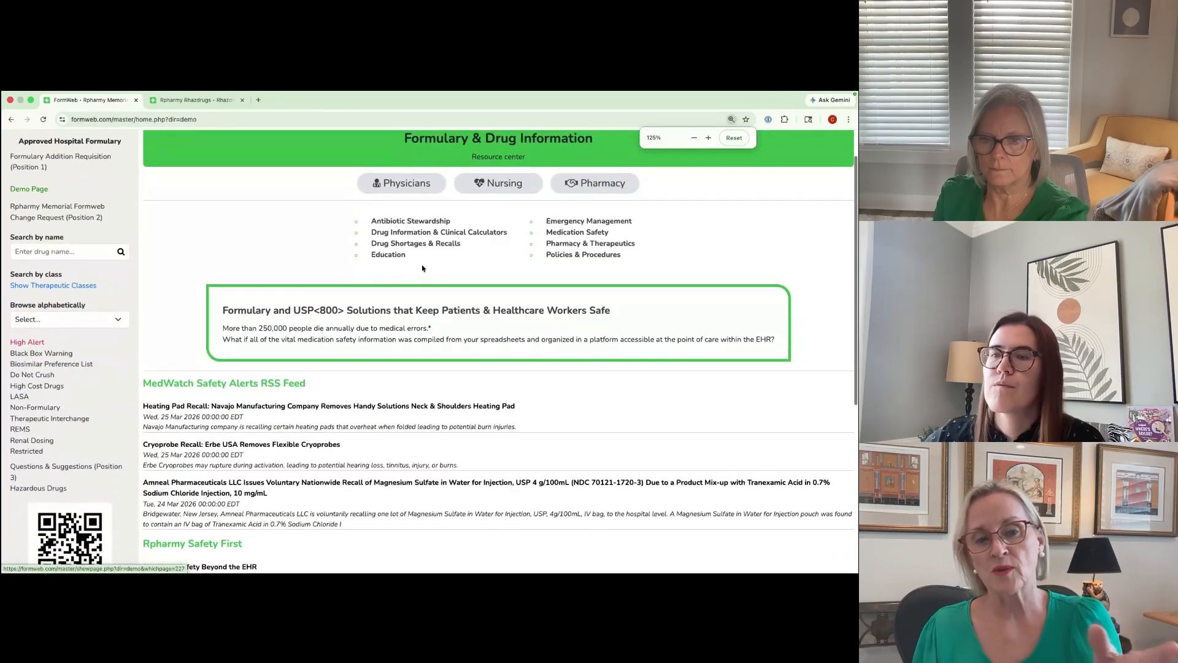
scroll(417, 265, "down", 1)
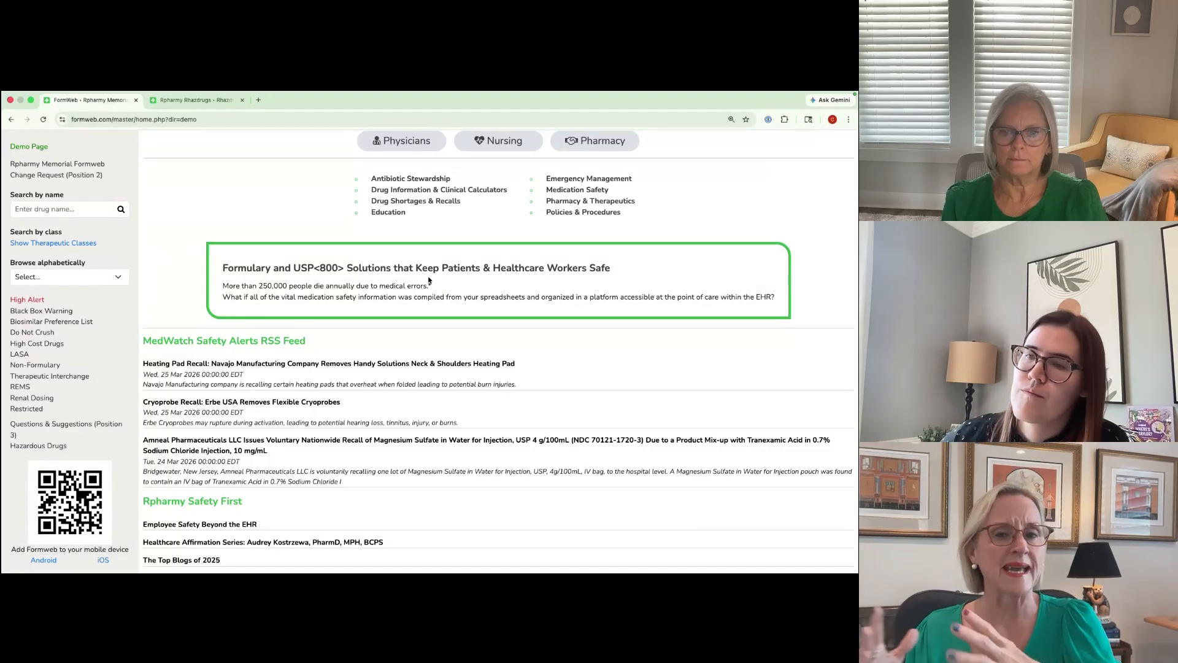
scroll(429, 280, "up", 1)
scroll(429, 280, "up", 2)
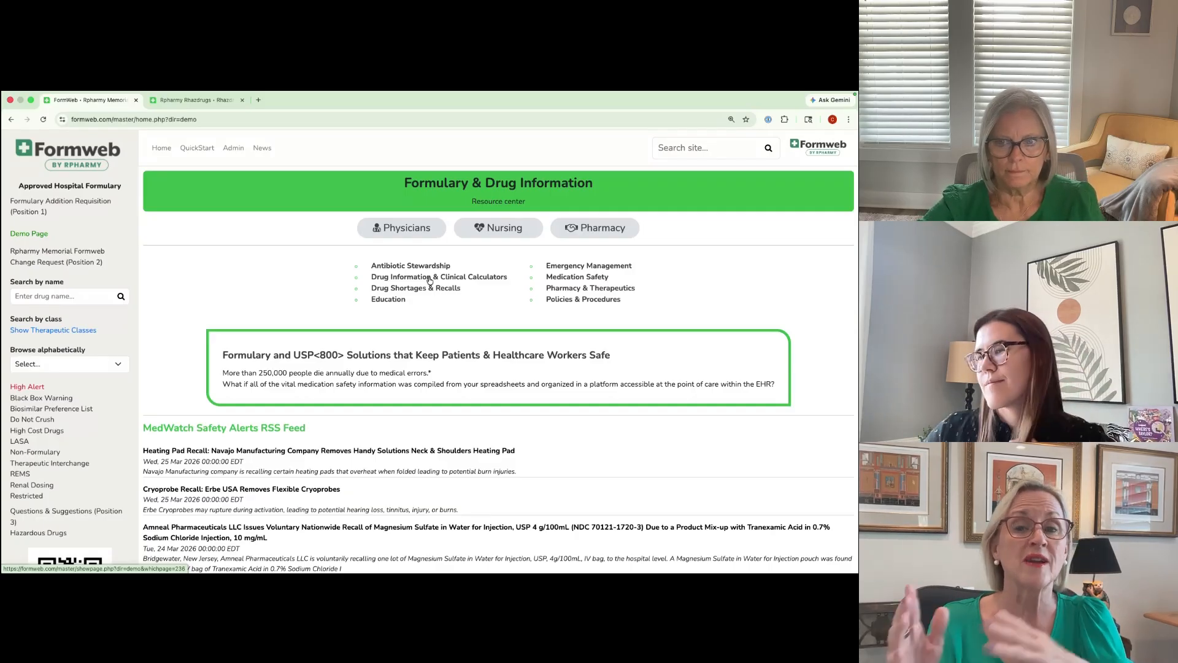
scroll(430, 281, "down", 3)
scroll(430, 280, "down", 5)
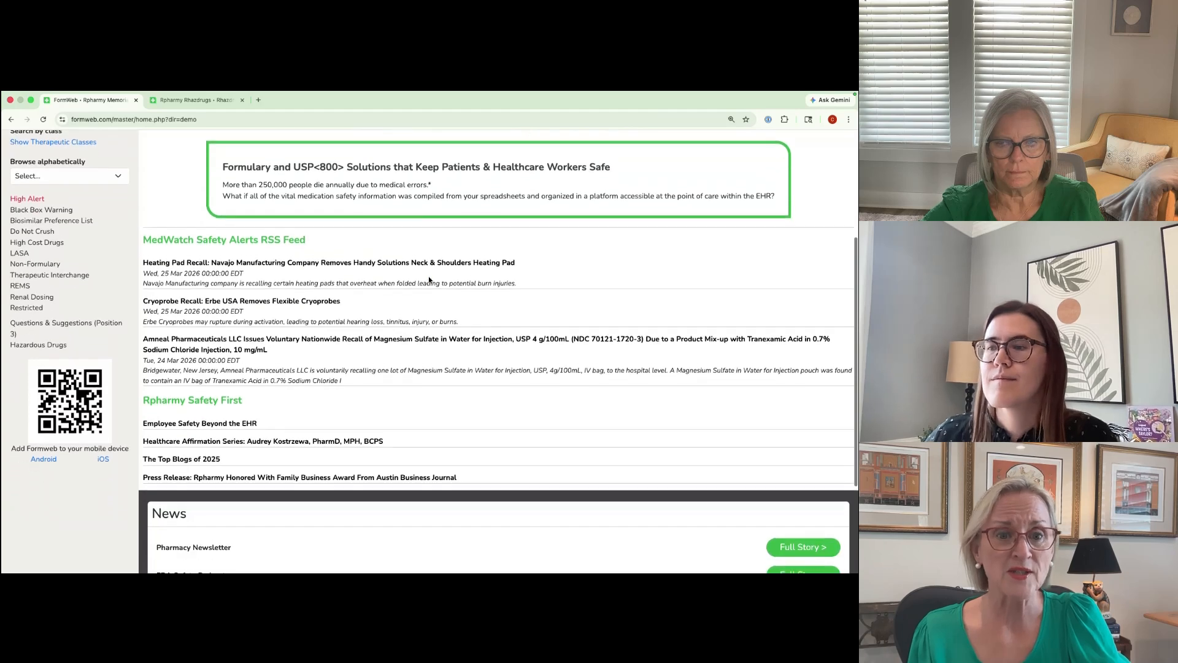
scroll(428, 277, "down", 1)
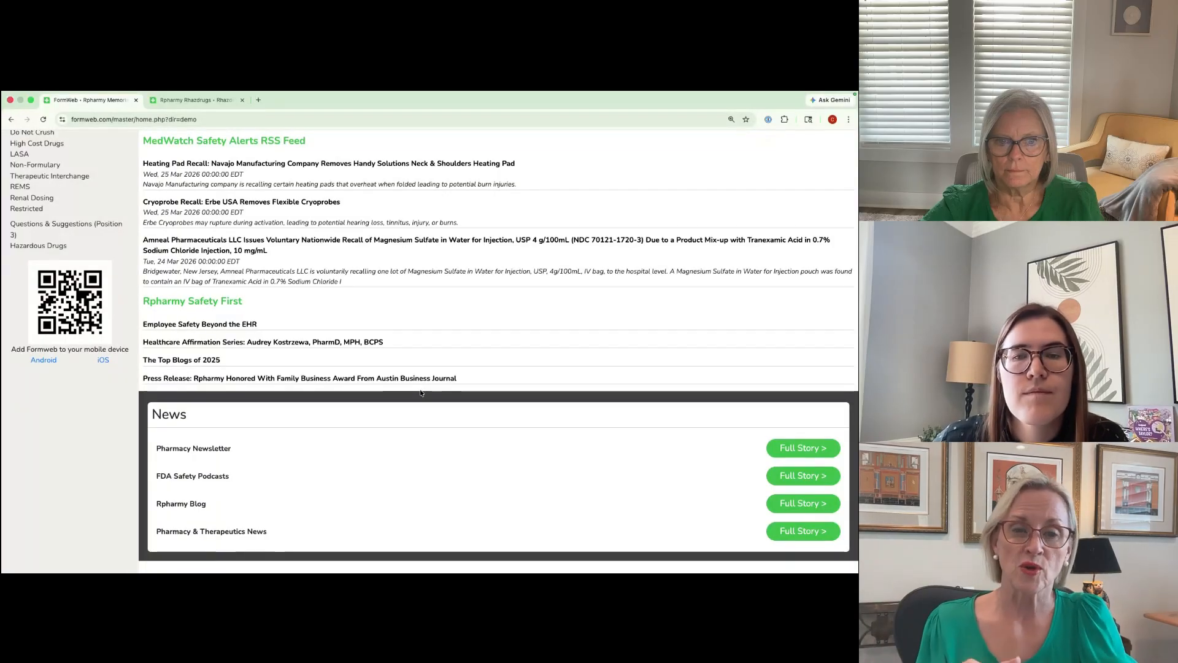
scroll(421, 393, "up", 5)
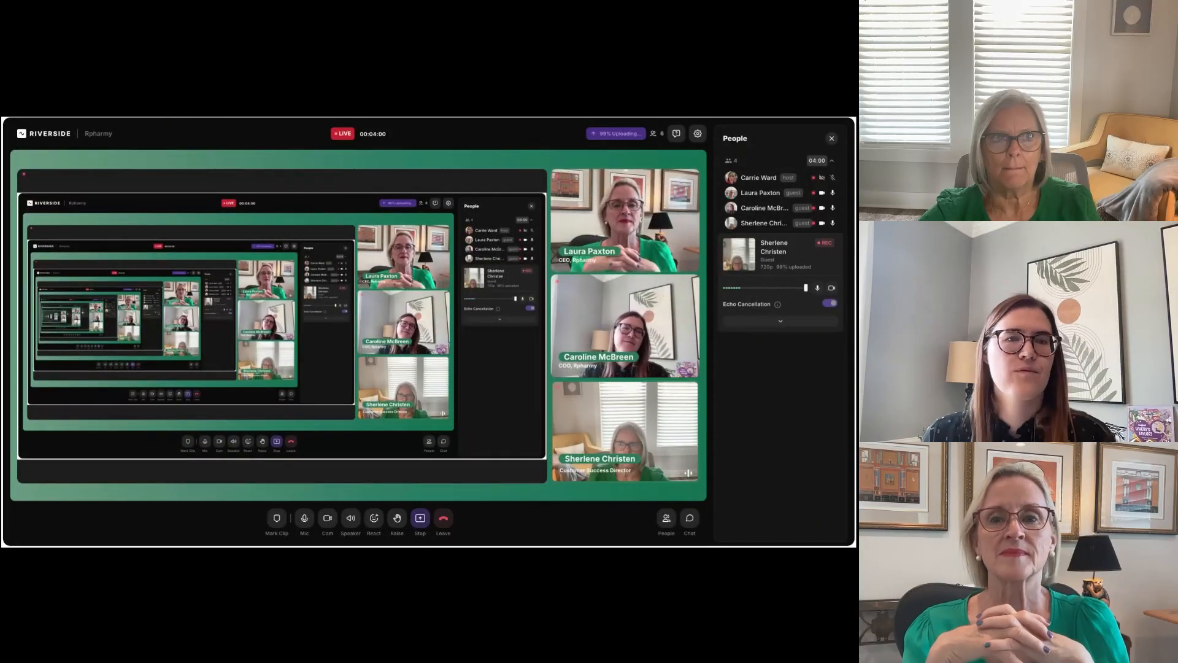
Step: Switch to the Formweb admin File Uploads page and focus the hospital site selector
key("ctrl+Tab")
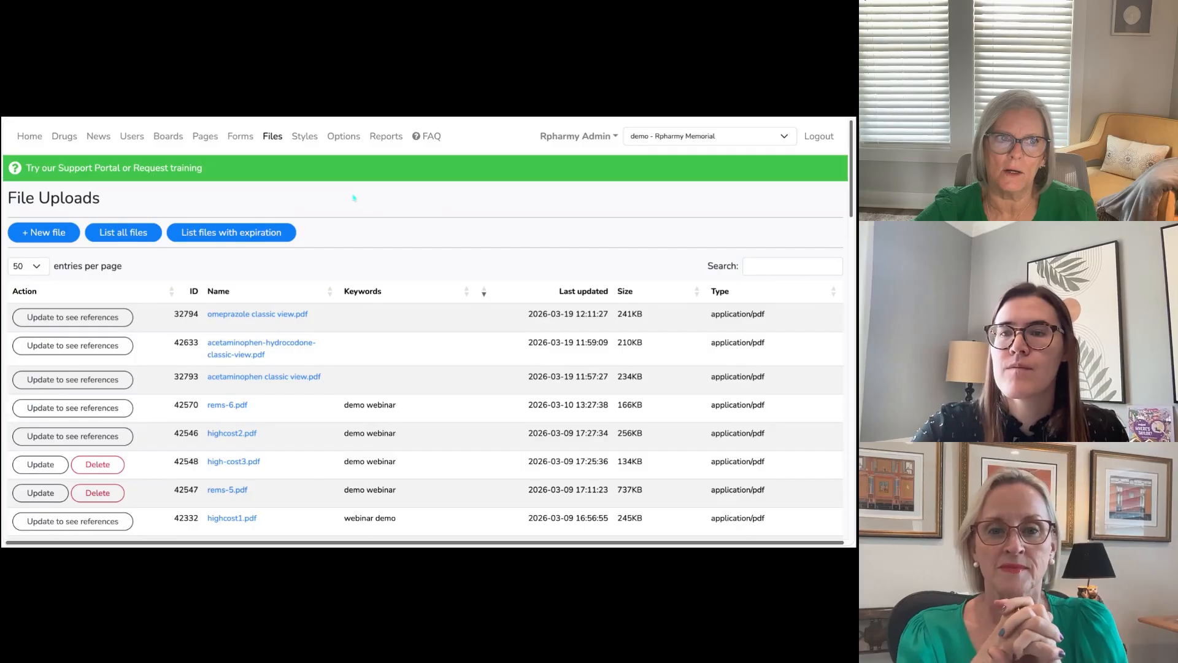
left_click(653, 142)
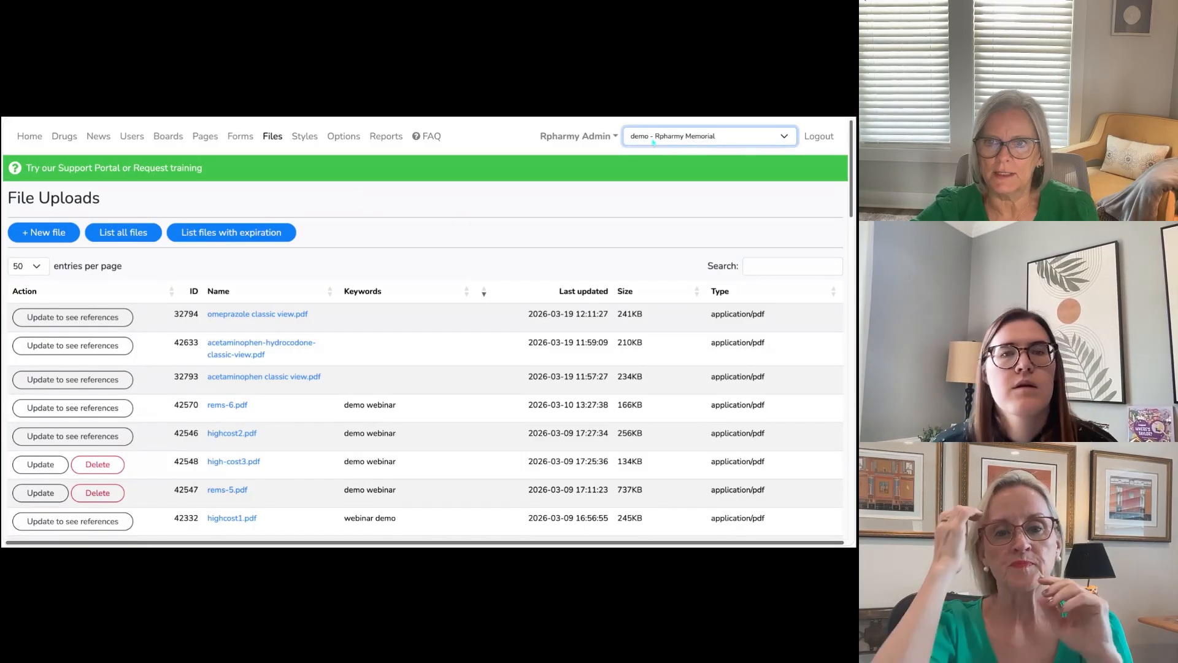
Step: Switch the hospital site to training - Training and look over its uploaded files
left_click(645, 233)
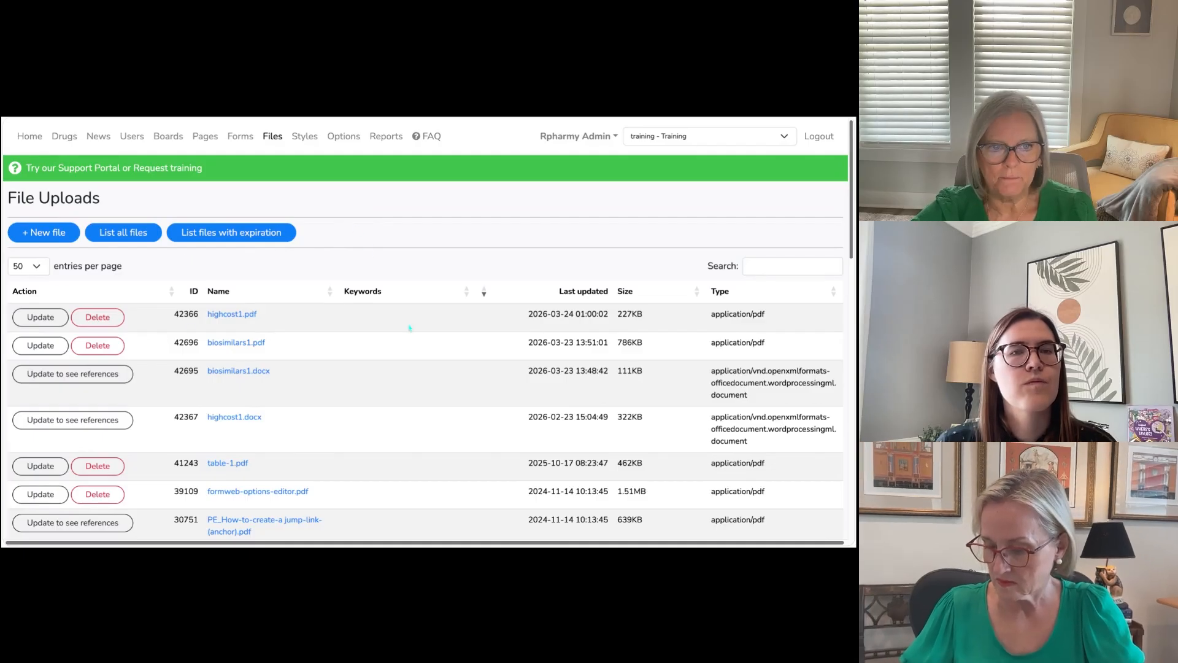
scroll(356, 249, "down", 1)
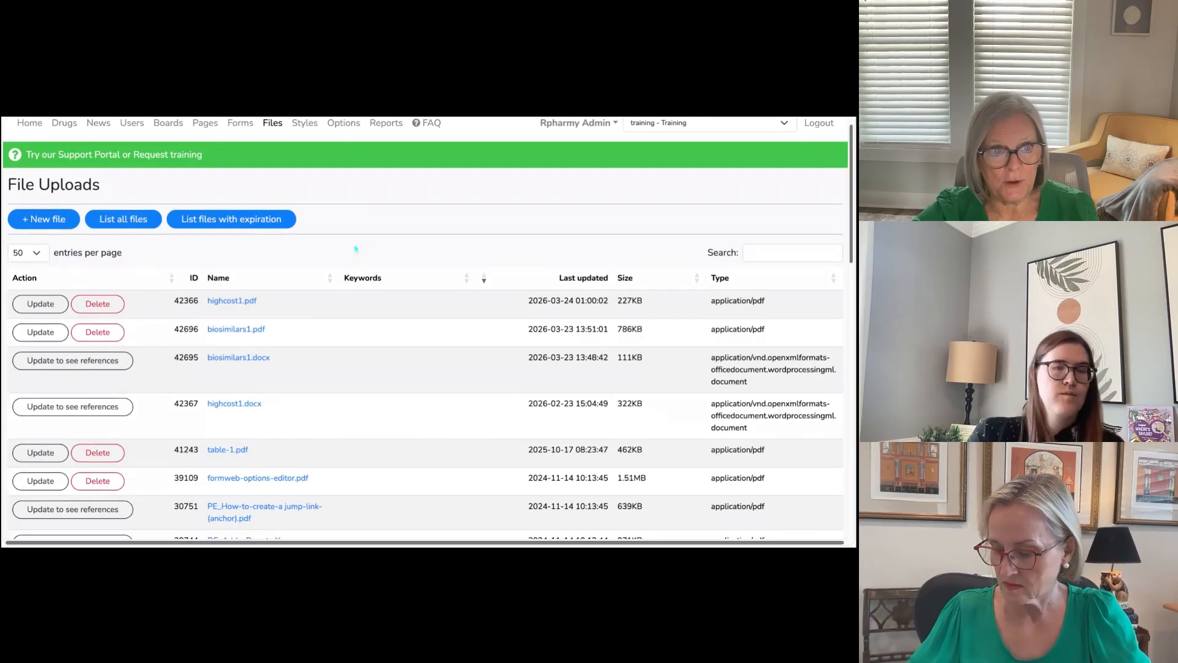
scroll(369, 225, "up", 1)
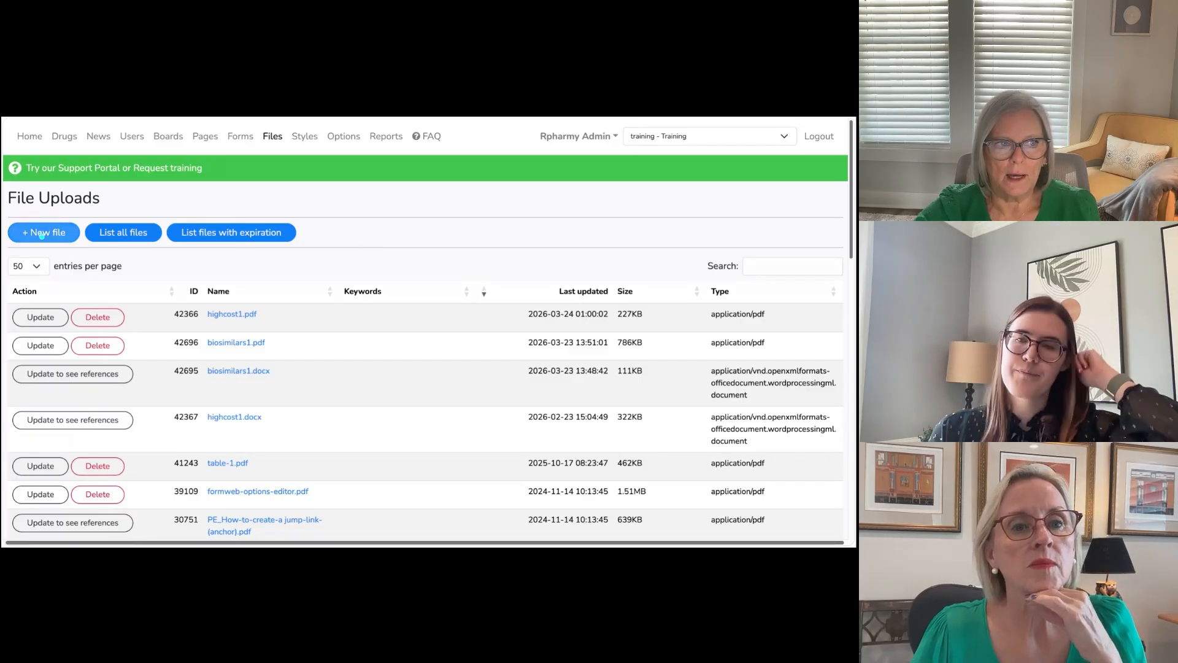
Step: Upload listing6.pdf and listing6.docx as new files to the training site
left_click(42, 234)
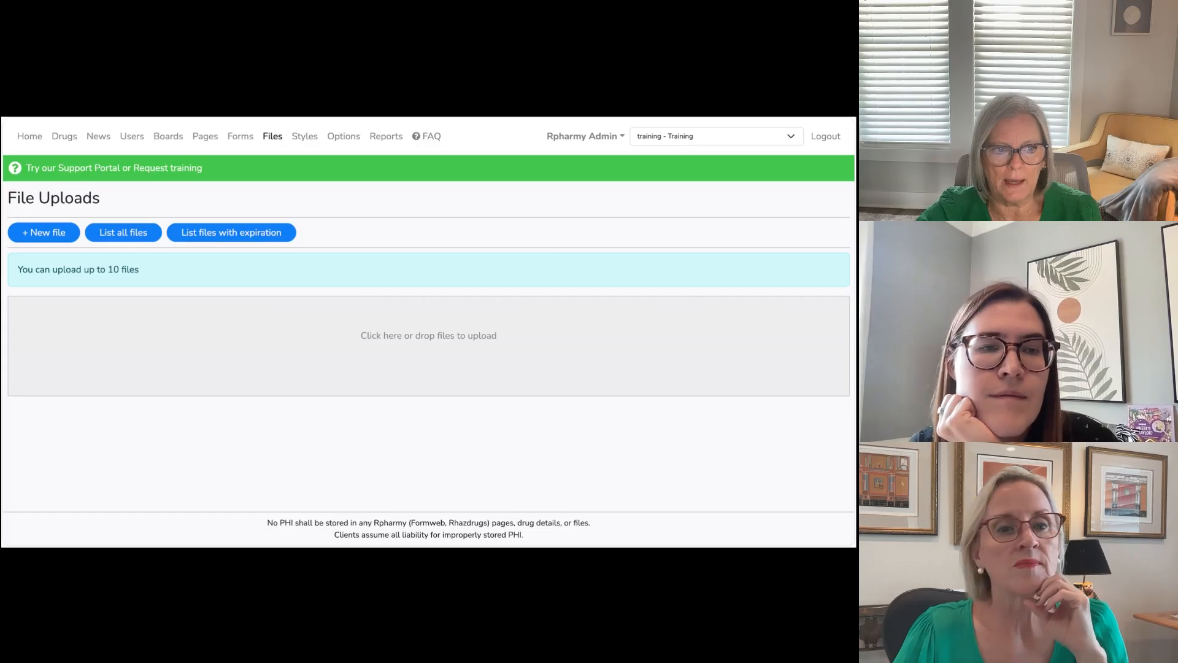
left_click_drag(429, 374, 428, 346)
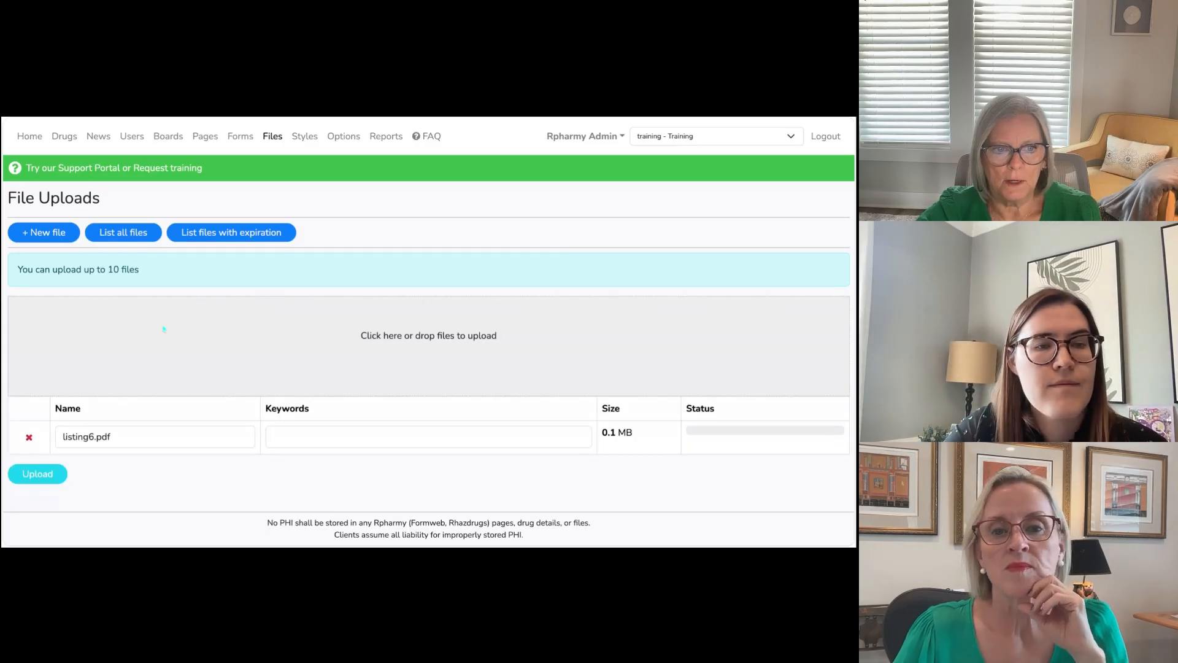
left_click_drag(429, 374, 428, 346)
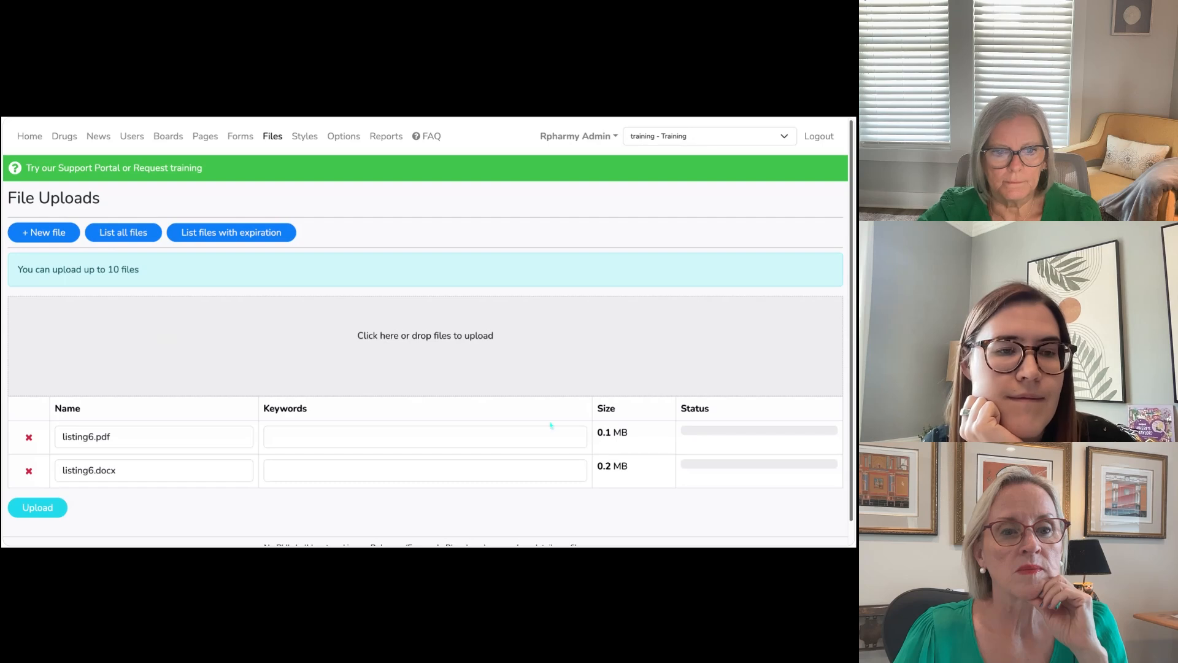
scroll(433, 376, "down", 1)
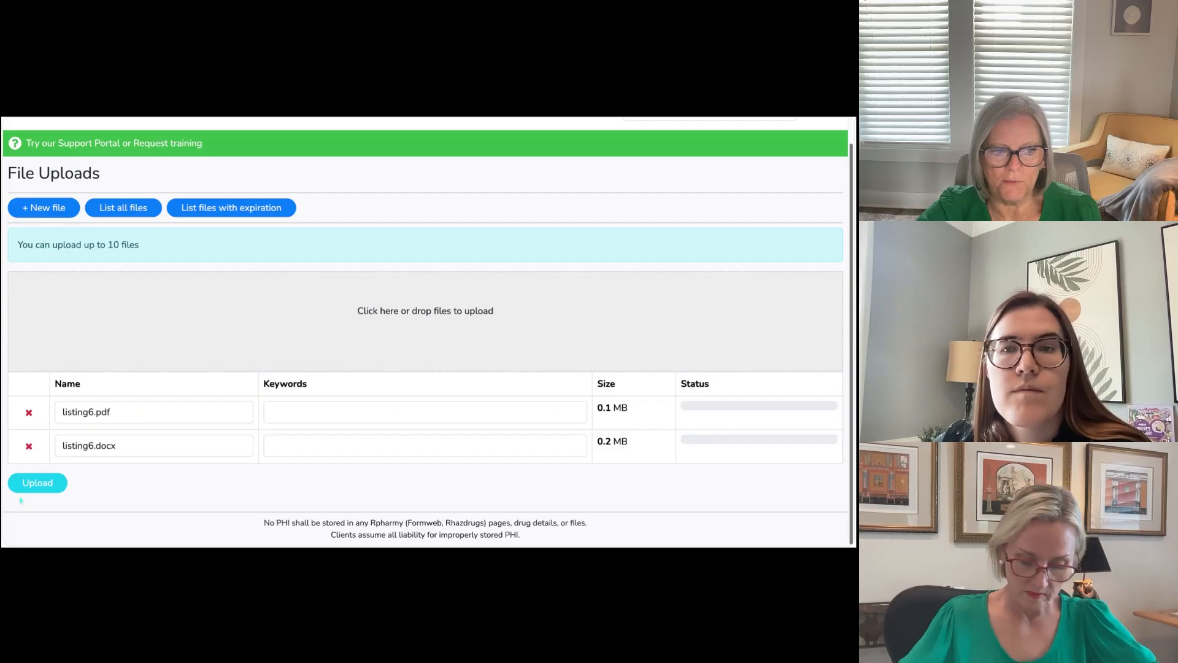
left_click(38, 483)
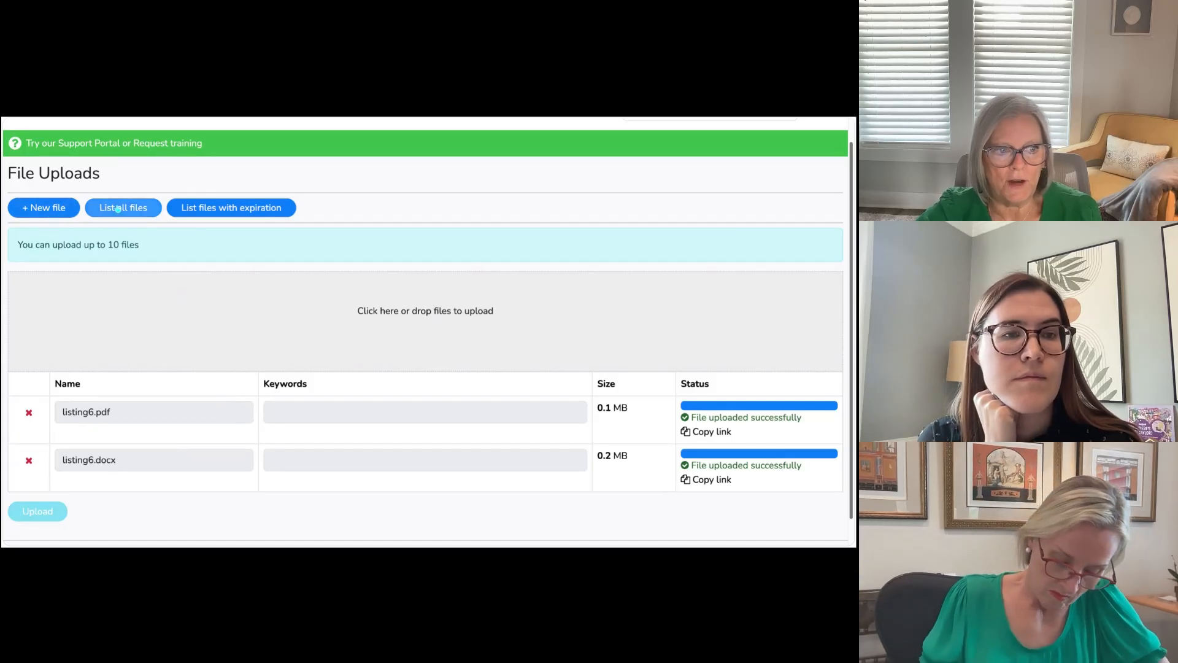
Step: Open the uploaded listing6.pdf for updating from the list of all files and set its keywords to interchange
left_click(119, 209)
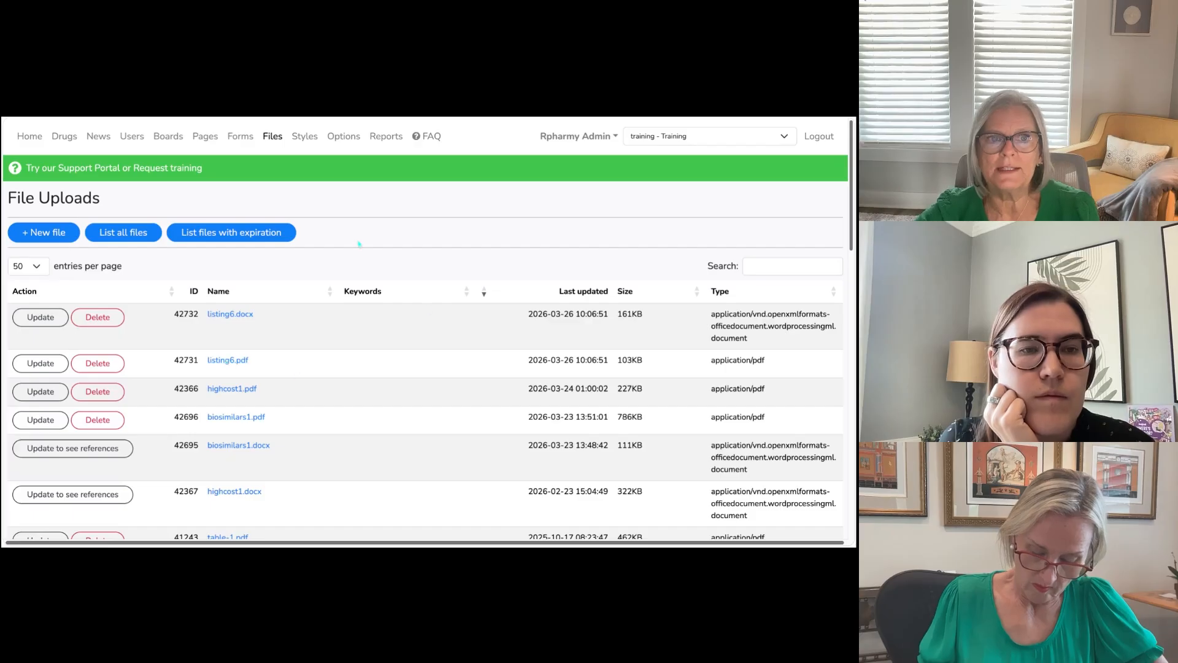
left_click(40, 364)
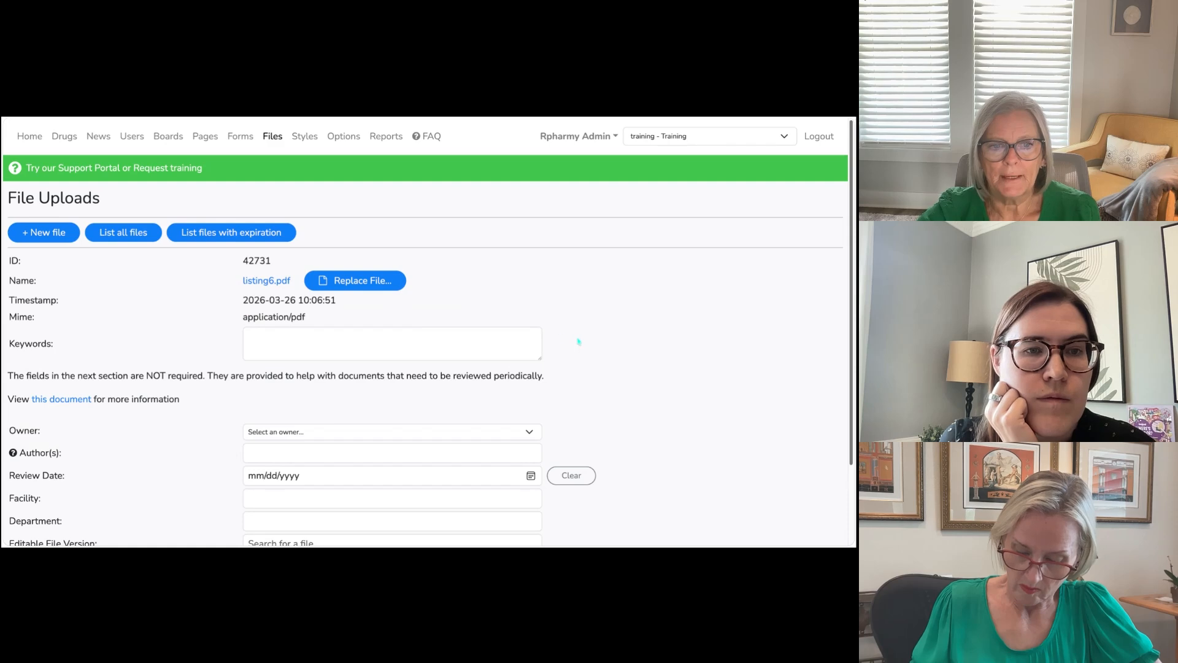
scroll(577, 342, "down", 2)
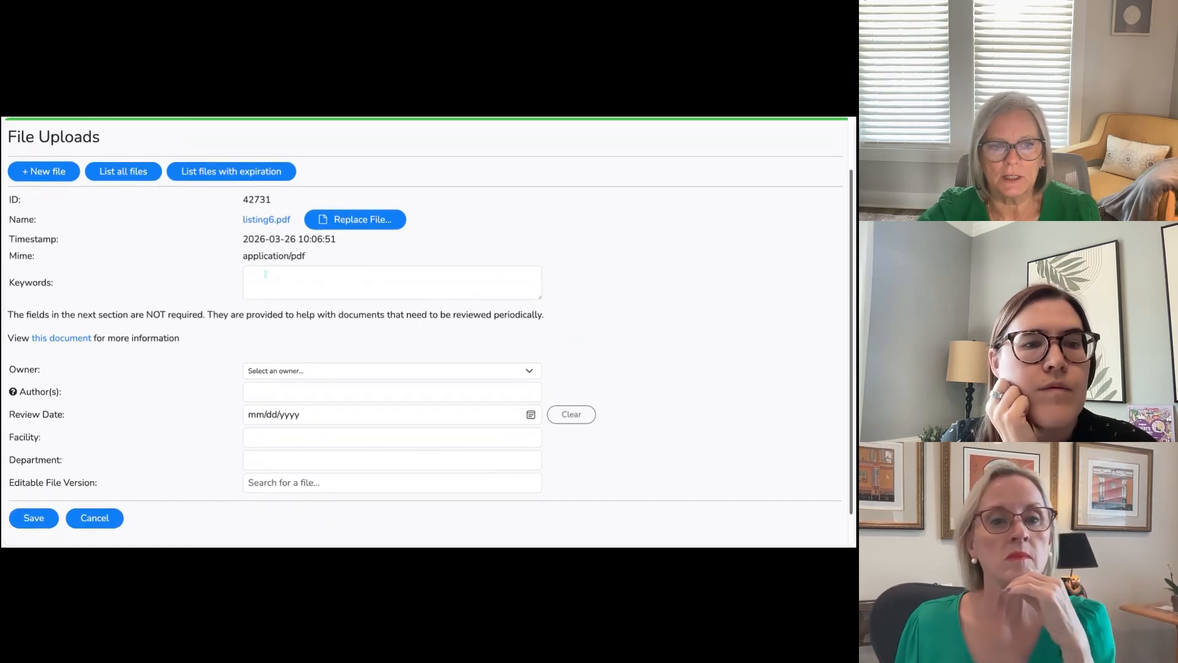
left_click(263, 275)
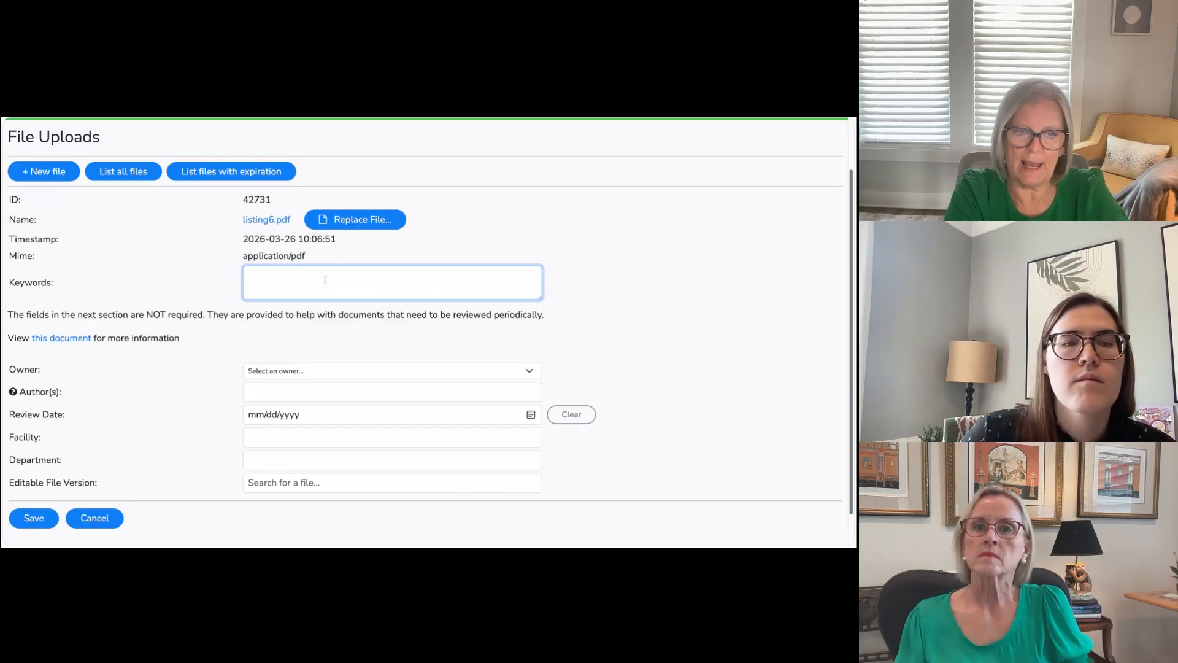
type("t")
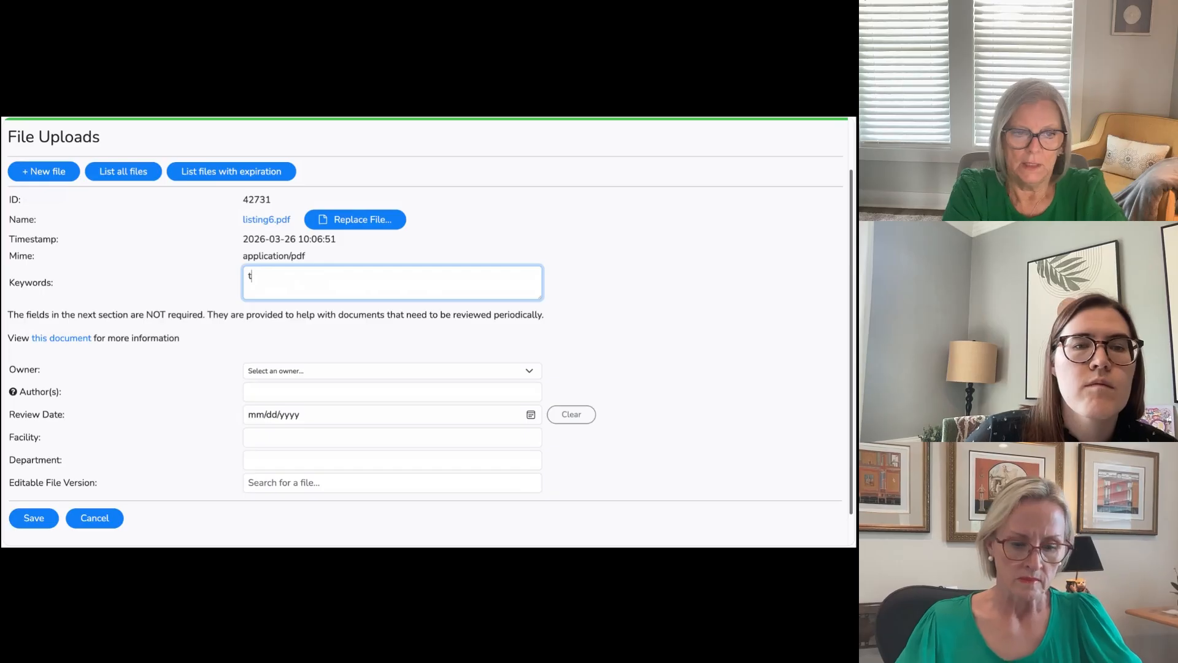
type("h")
key("BackSpace")
key("BackSpace")
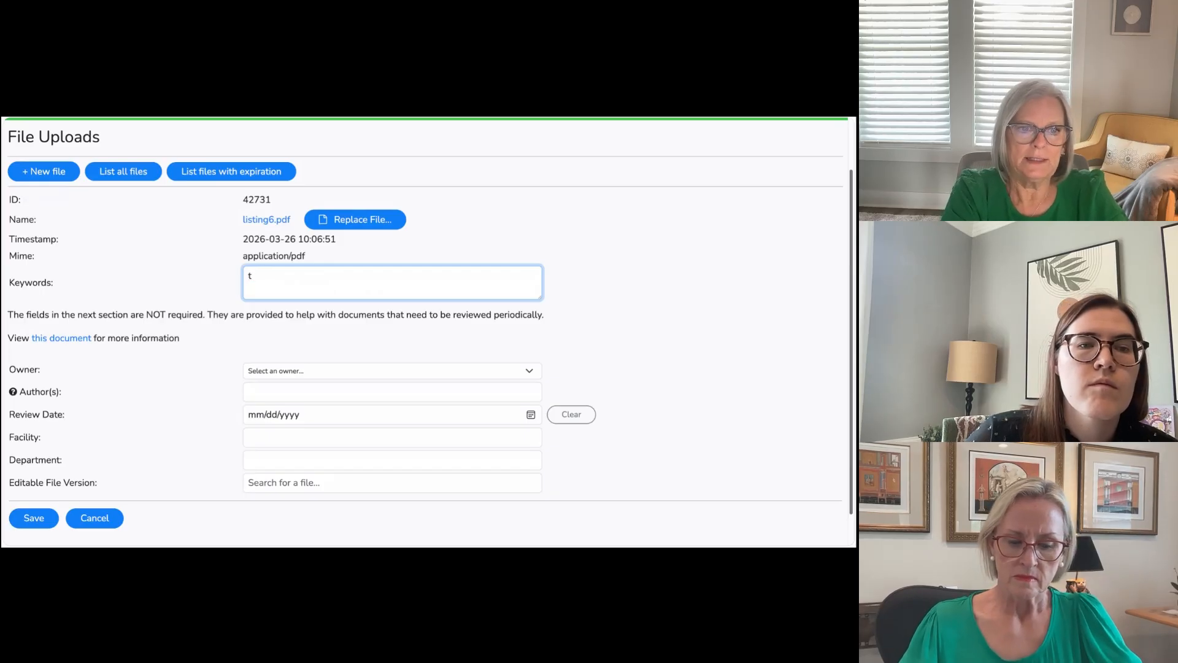
type("interchange")
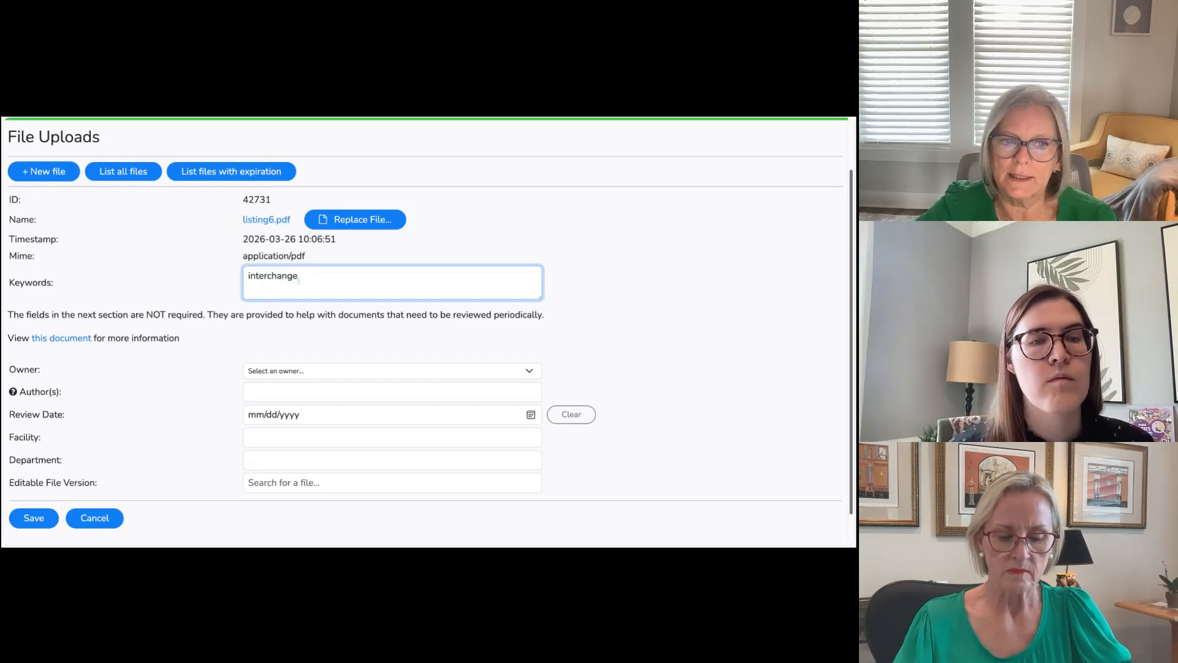
Step: Assign the trainee account as the owner of listing6.pdf and enter the author's full name
left_click(271, 371)
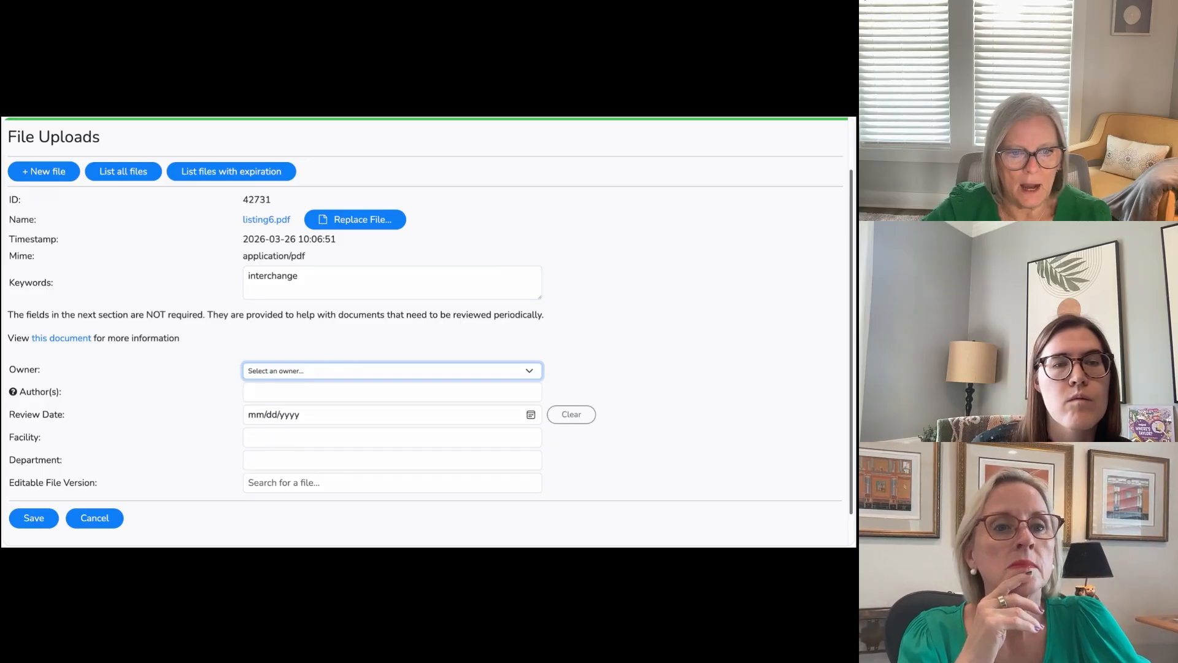
left_click(274, 373)
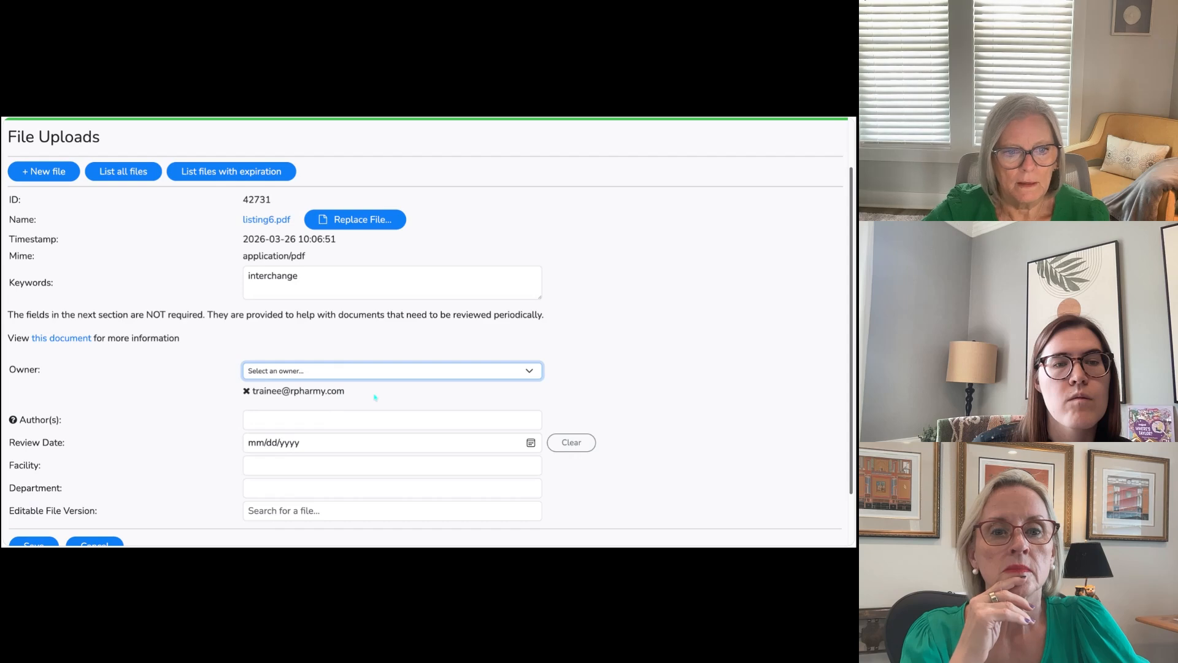
scroll(374, 397, "down", 1)
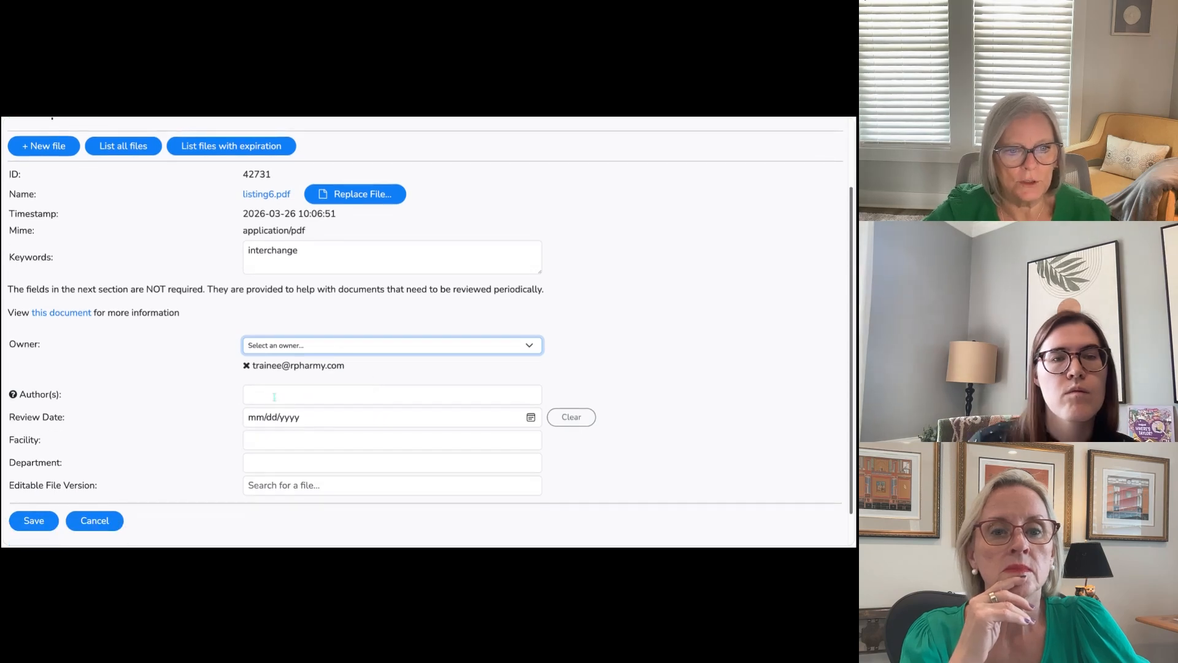
left_click(274, 397)
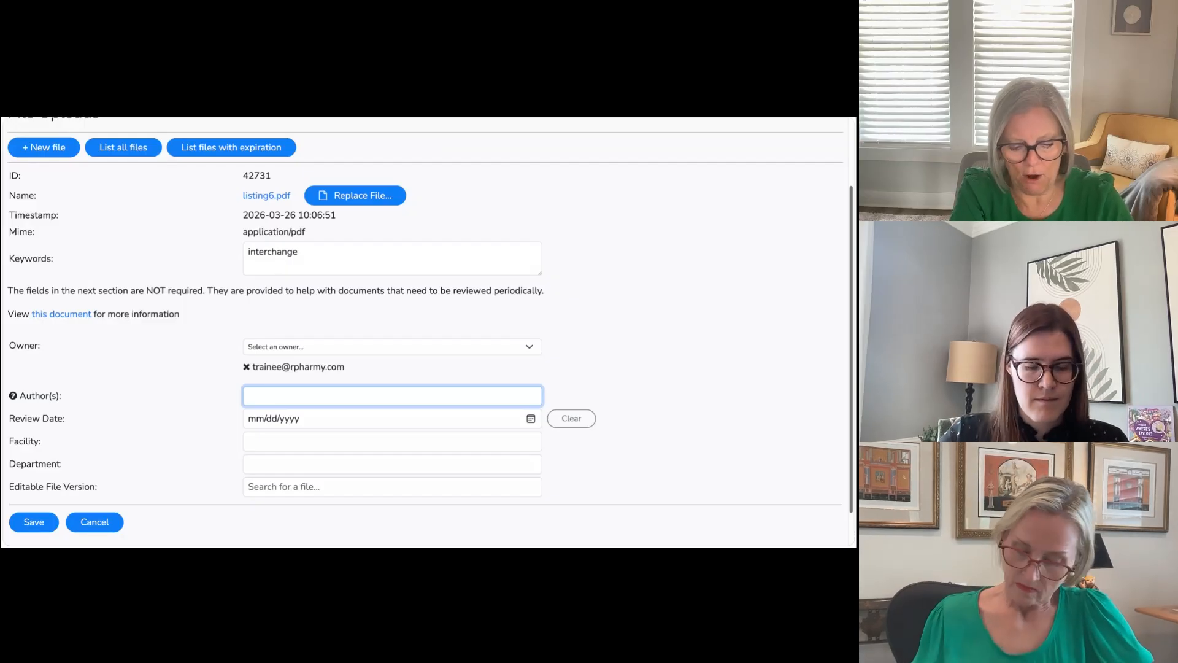
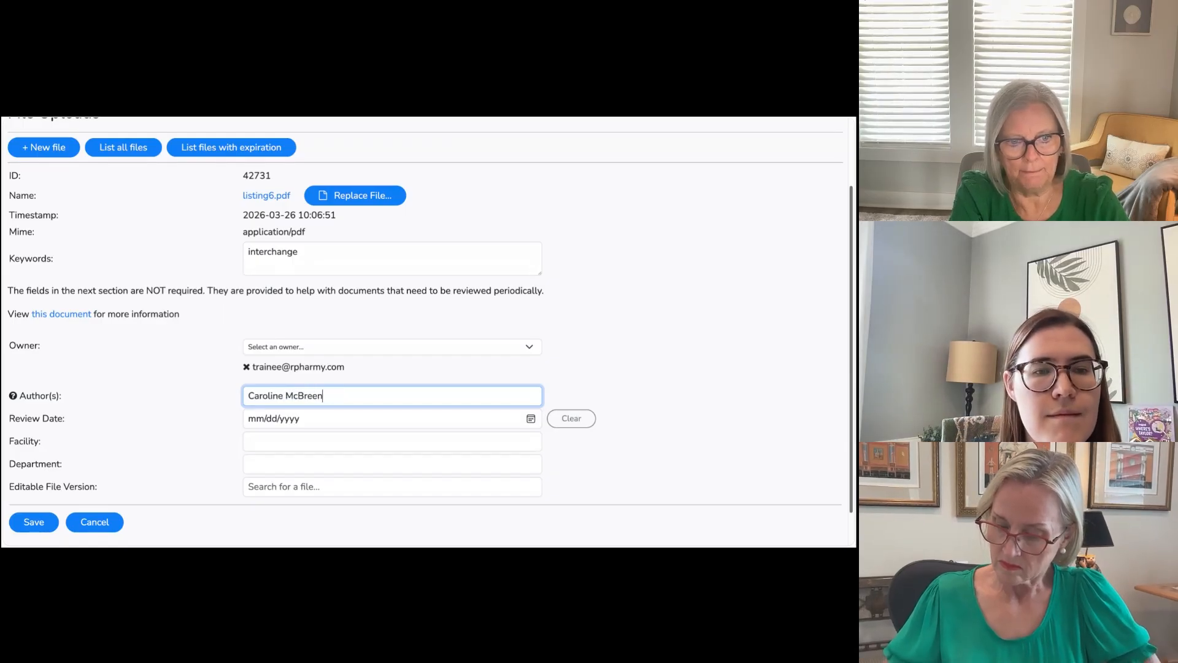
key("Tab")
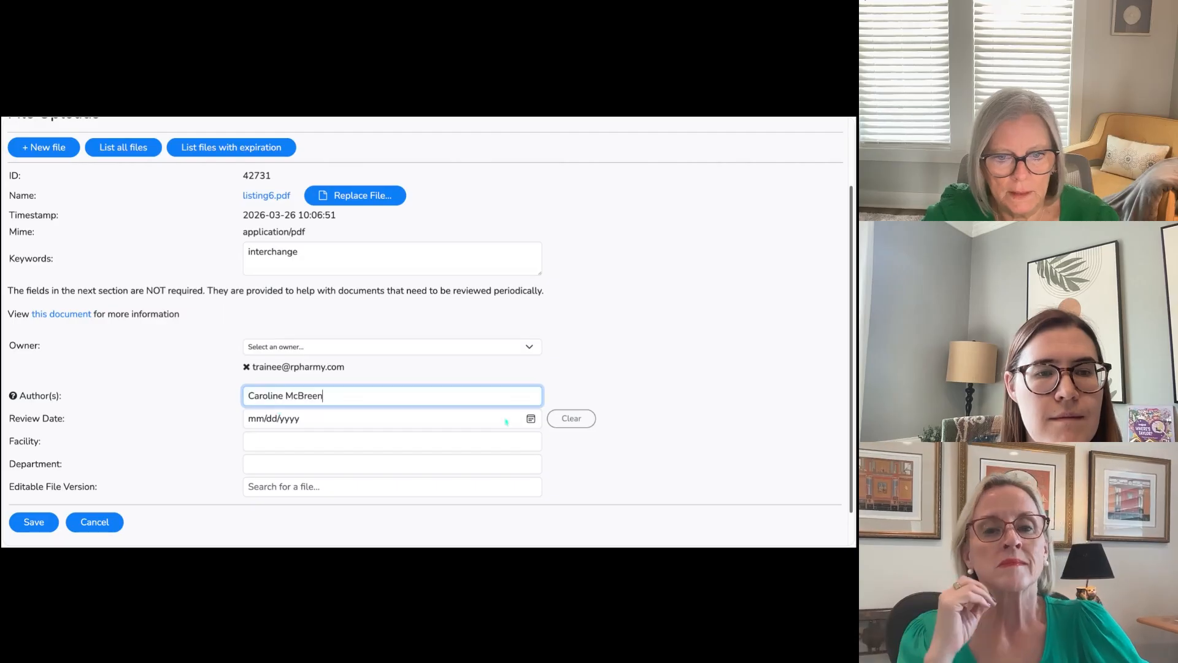
Step: Set the file's review date to 03/25/2027 and its facility to Rpharmy Memorial
left_click(579, 388)
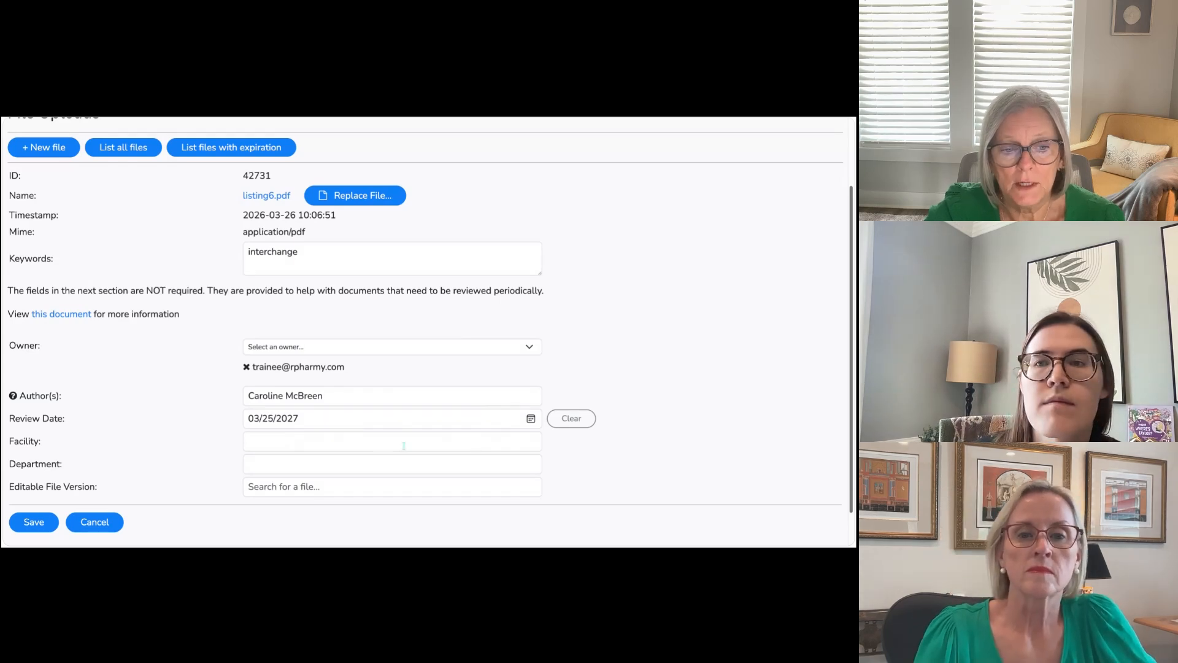
left_click(322, 444)
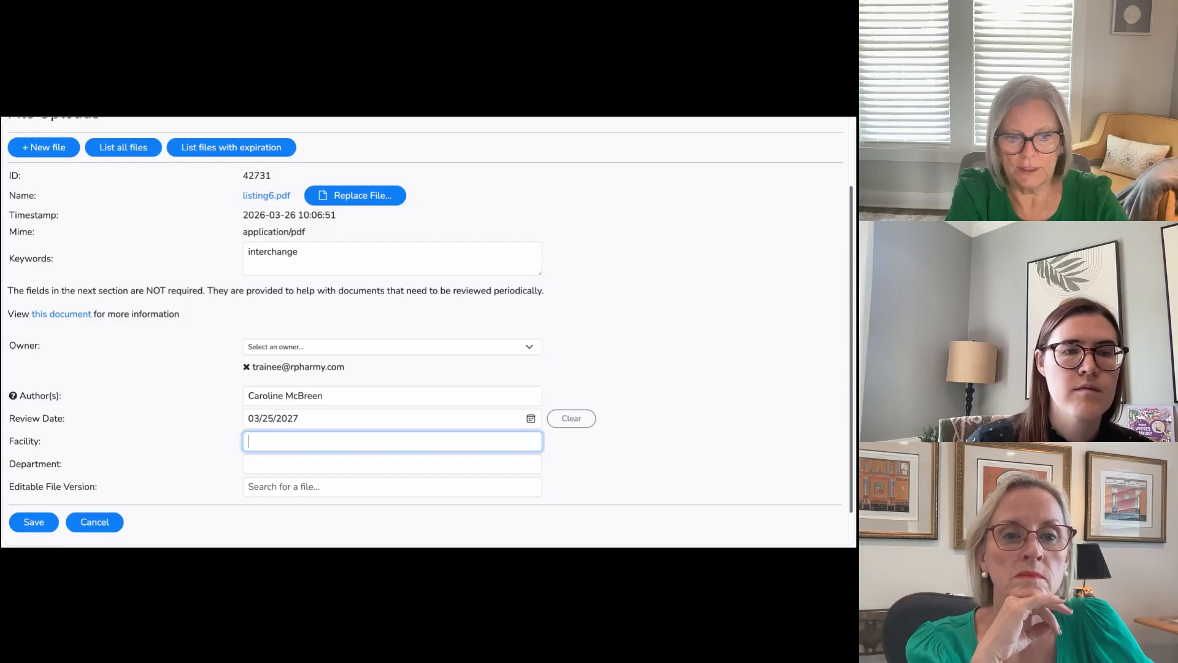
type("Rpharmy Memorial")
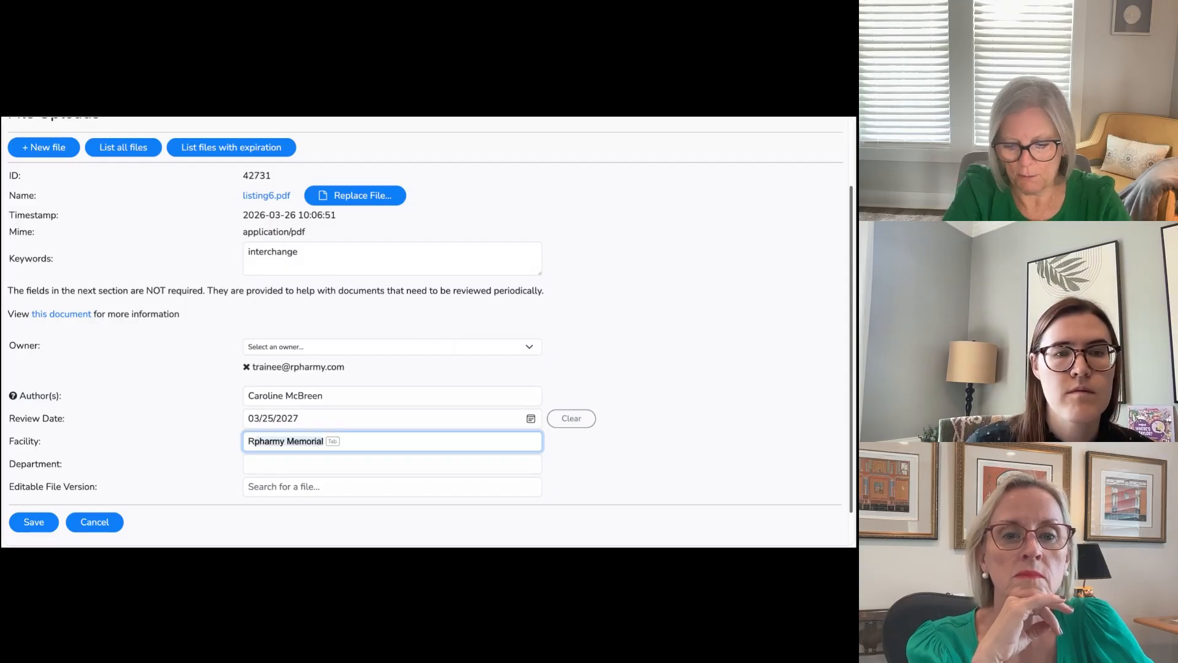
key("Tab")
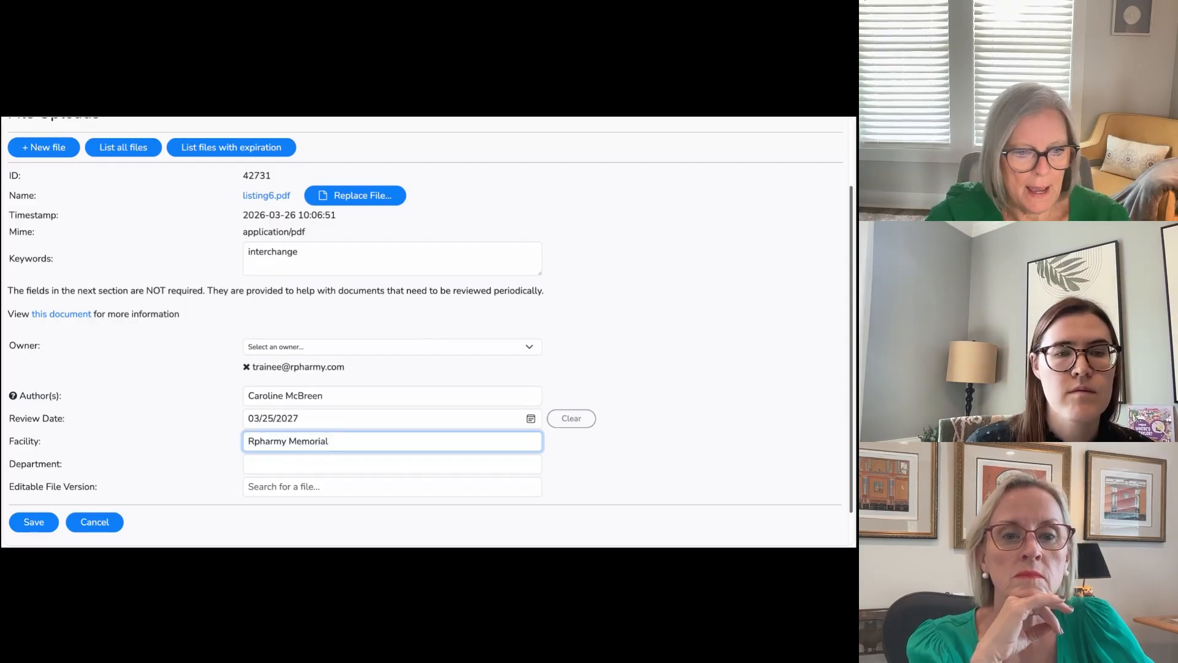
Step: Set the file's department to Environmental Services
left_click(300, 463)
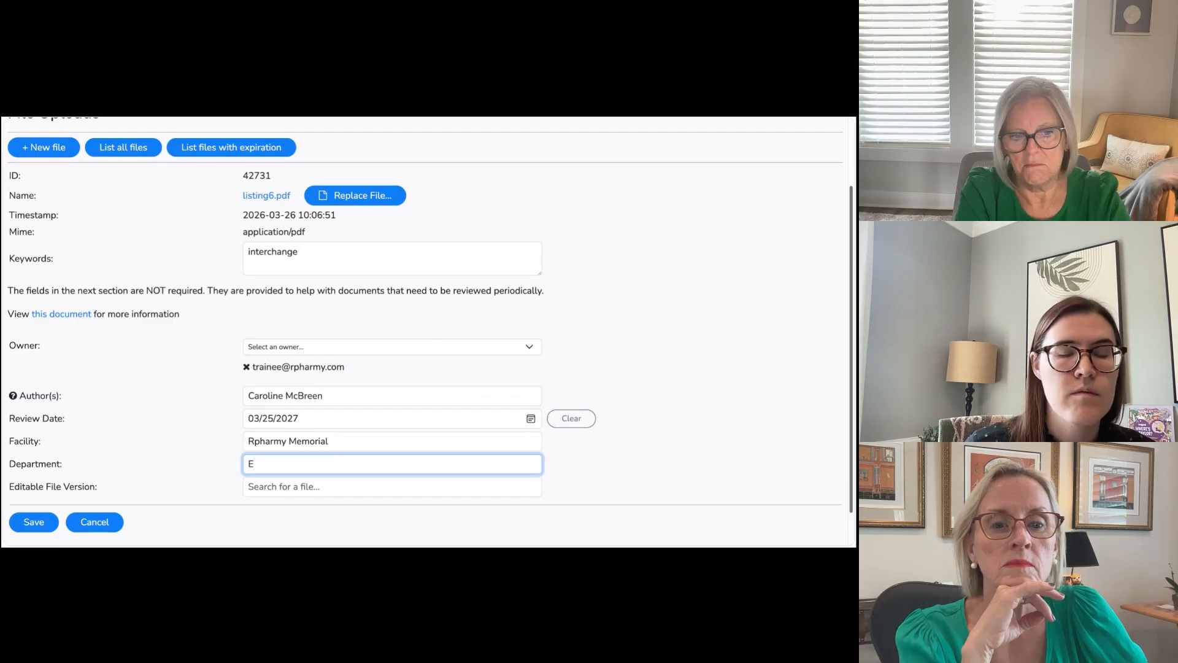
type("Enviro")
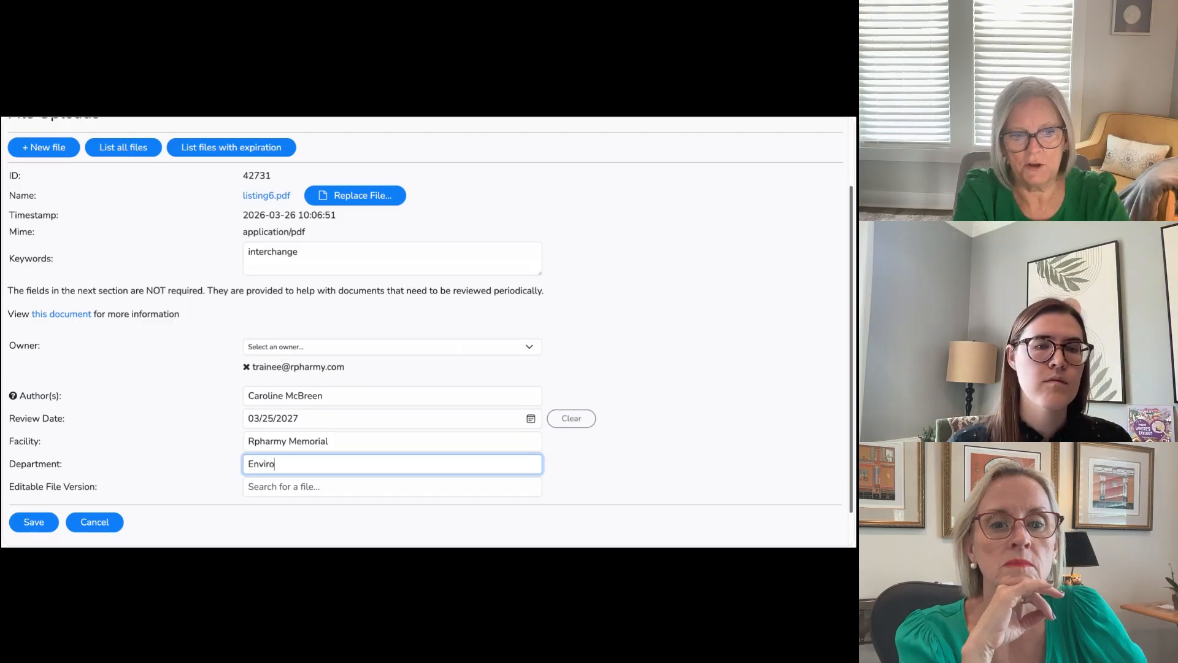
type("nment")
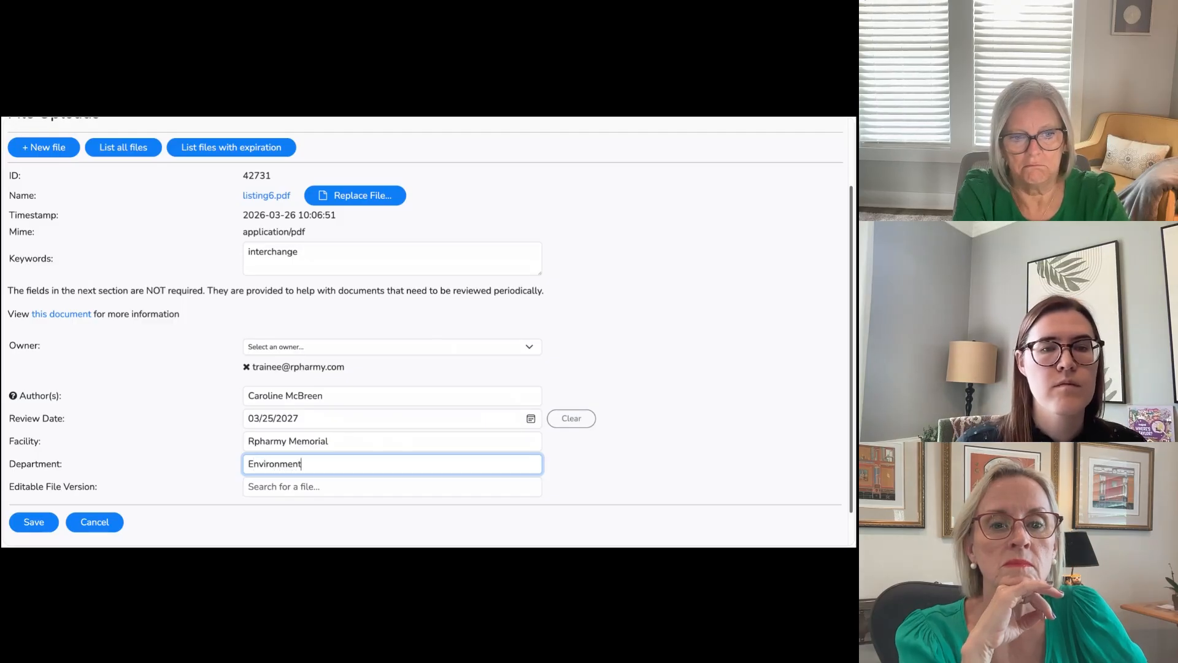
type("al Services")
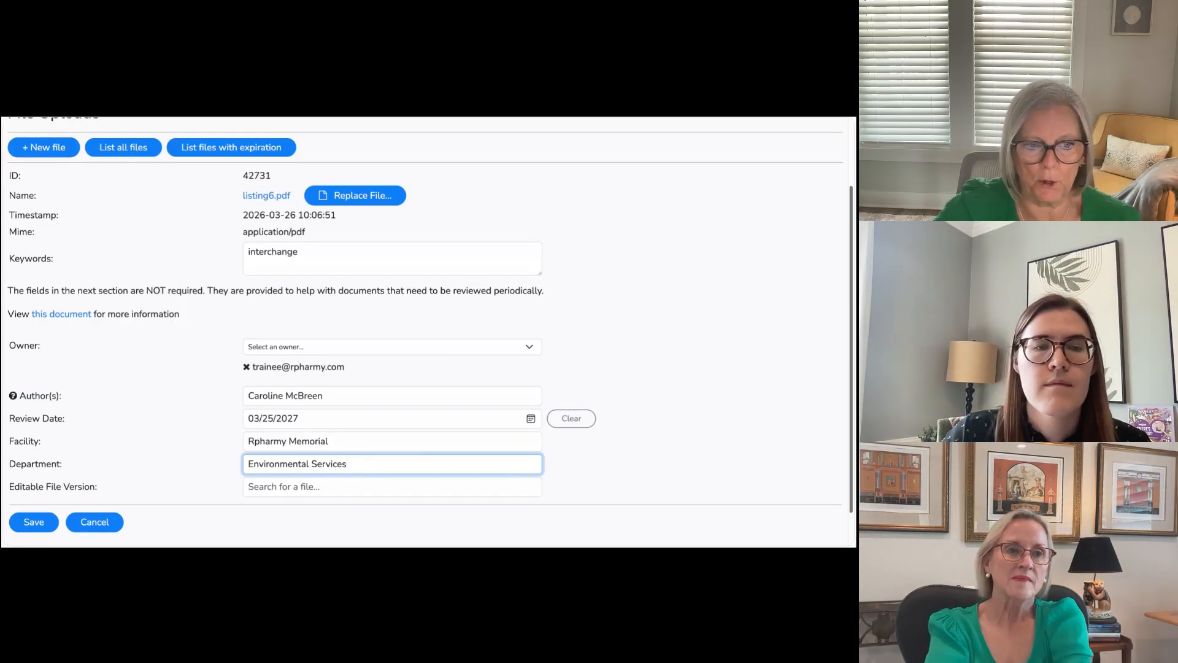
Step: Search for "listin" and link listing6.docx as the editable file version of listing6.pdf
left_click(251, 487)
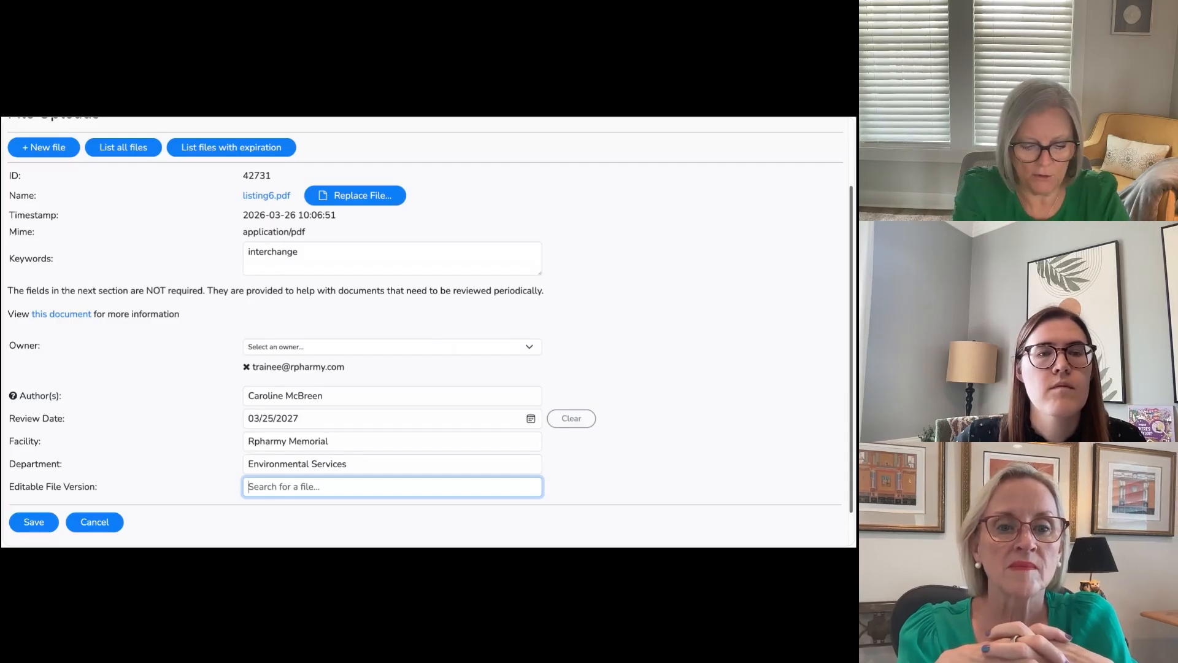
type("listin")
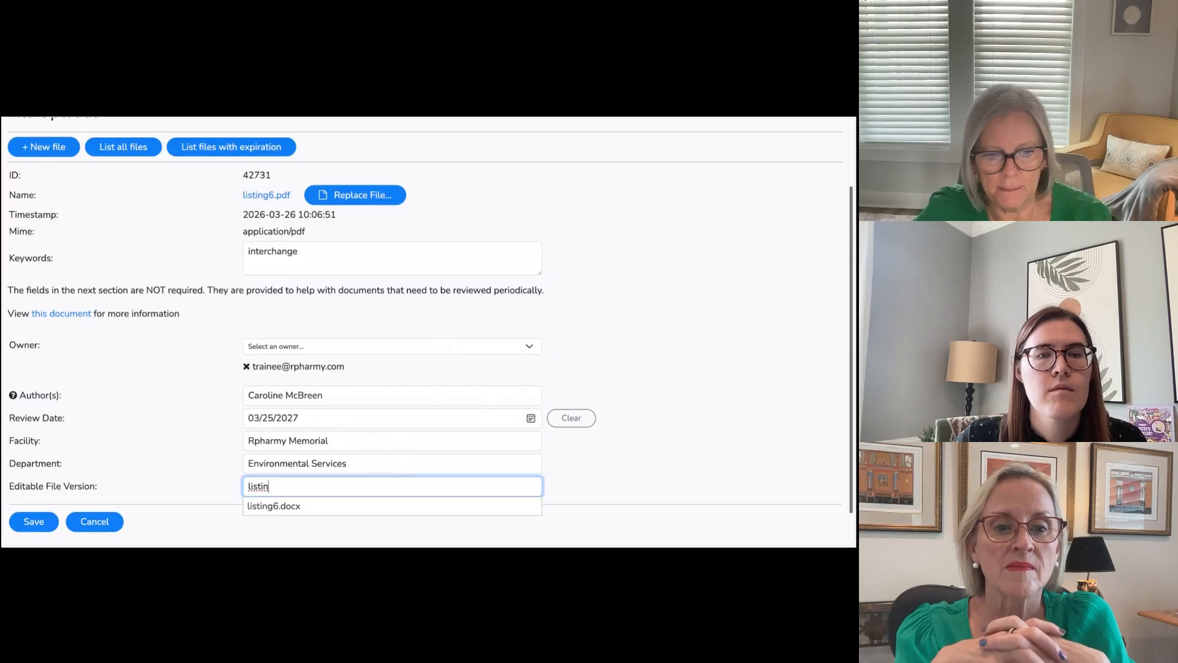
left_click(278, 506)
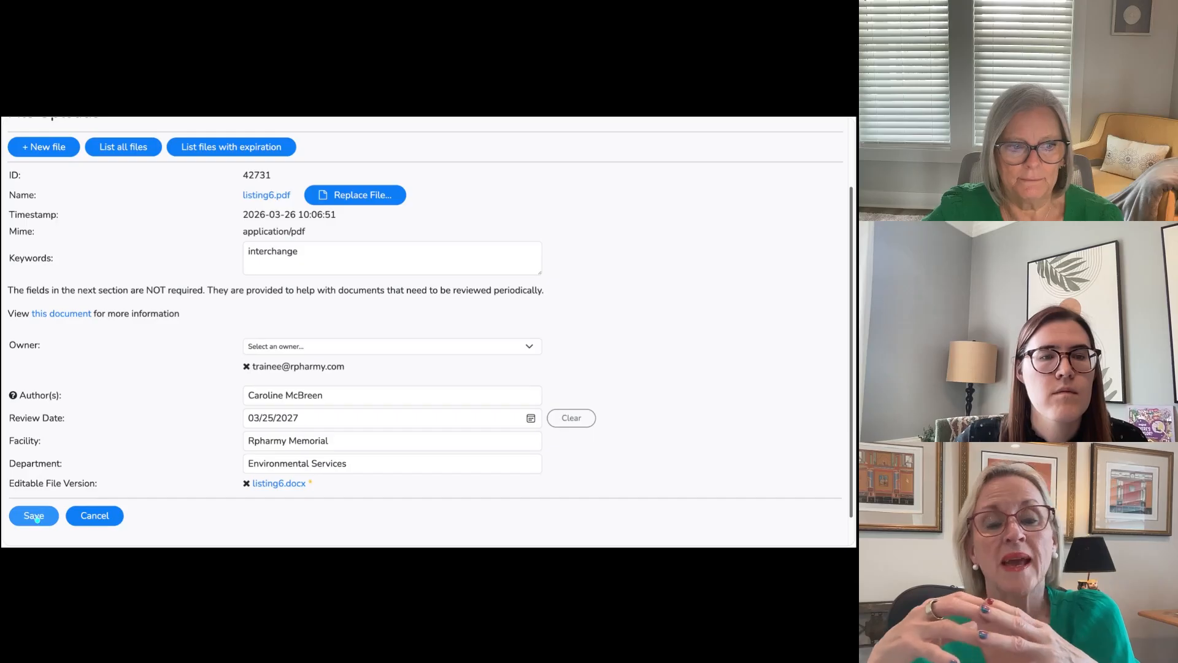
Step: Save the details of listing6.pdf, and open the listing6.docx record to check where that file is used
left_click(34, 516)
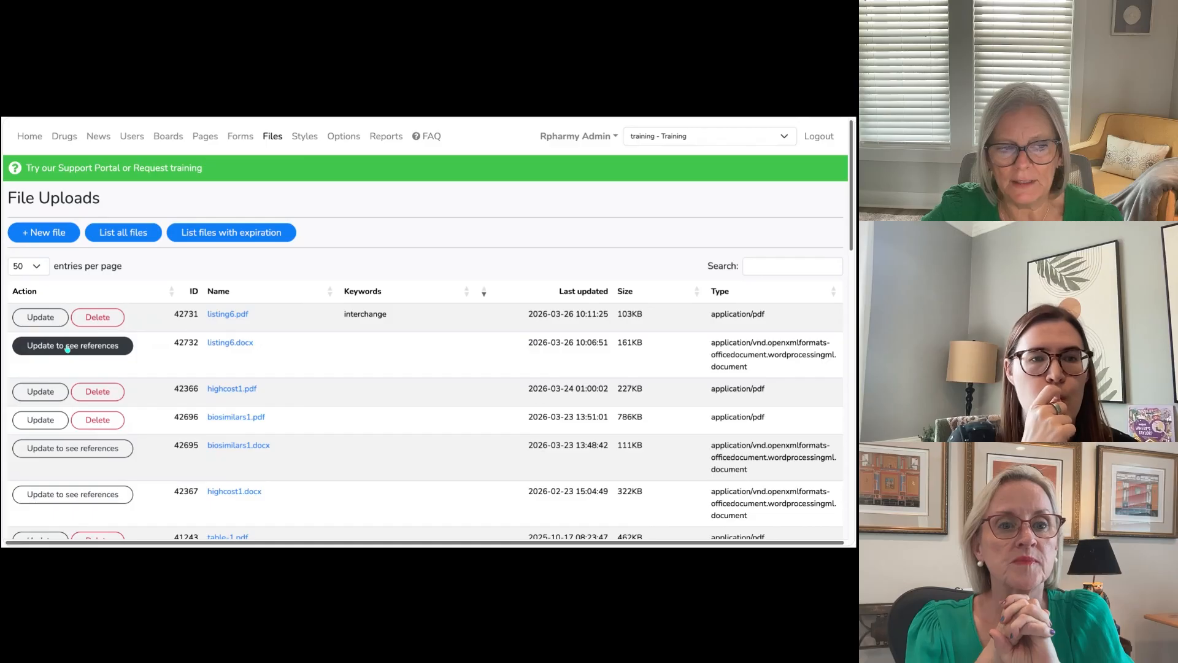
left_click(67, 348)
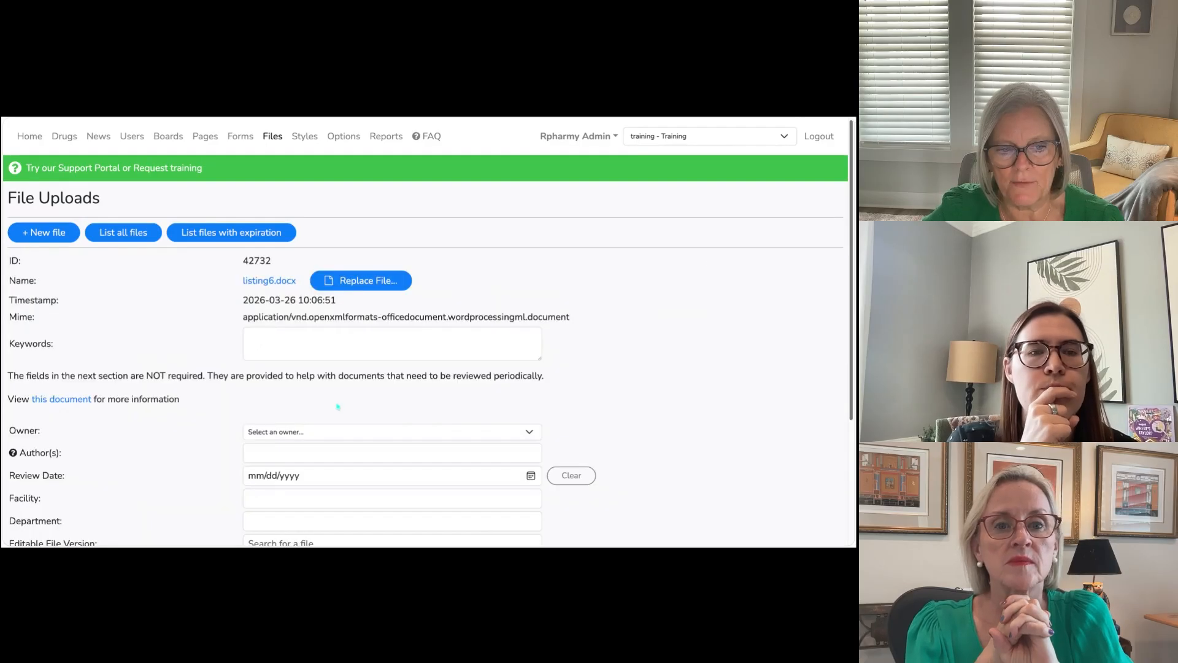
scroll(335, 406, "down", 1)
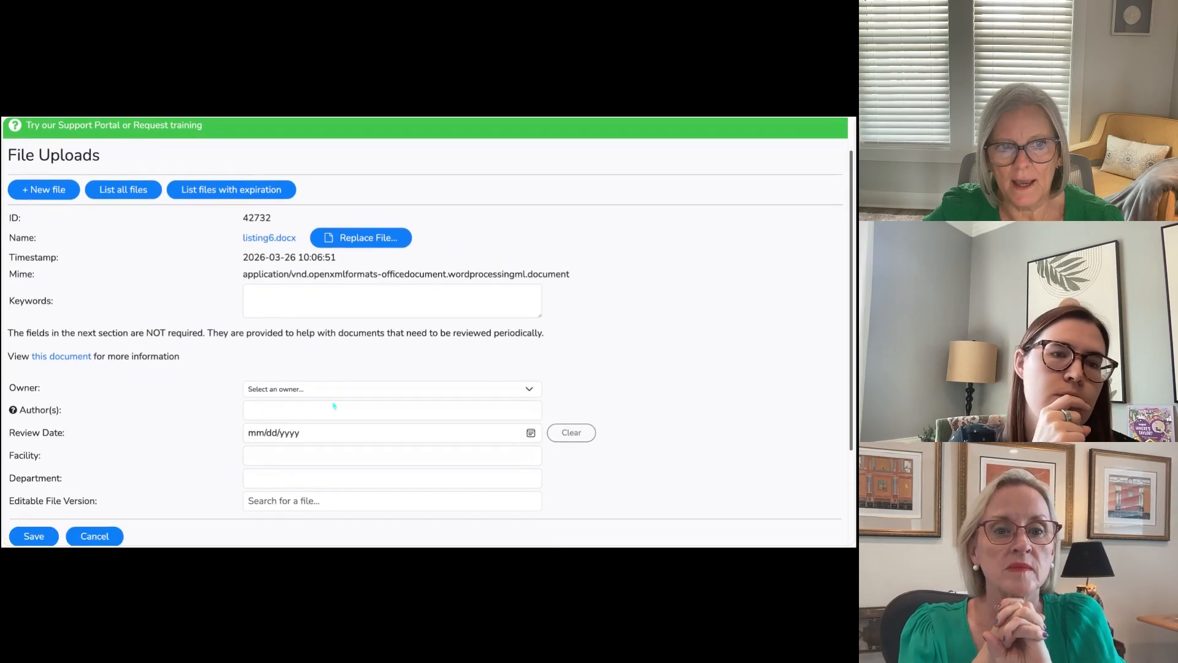
scroll(334, 405, "down", 3)
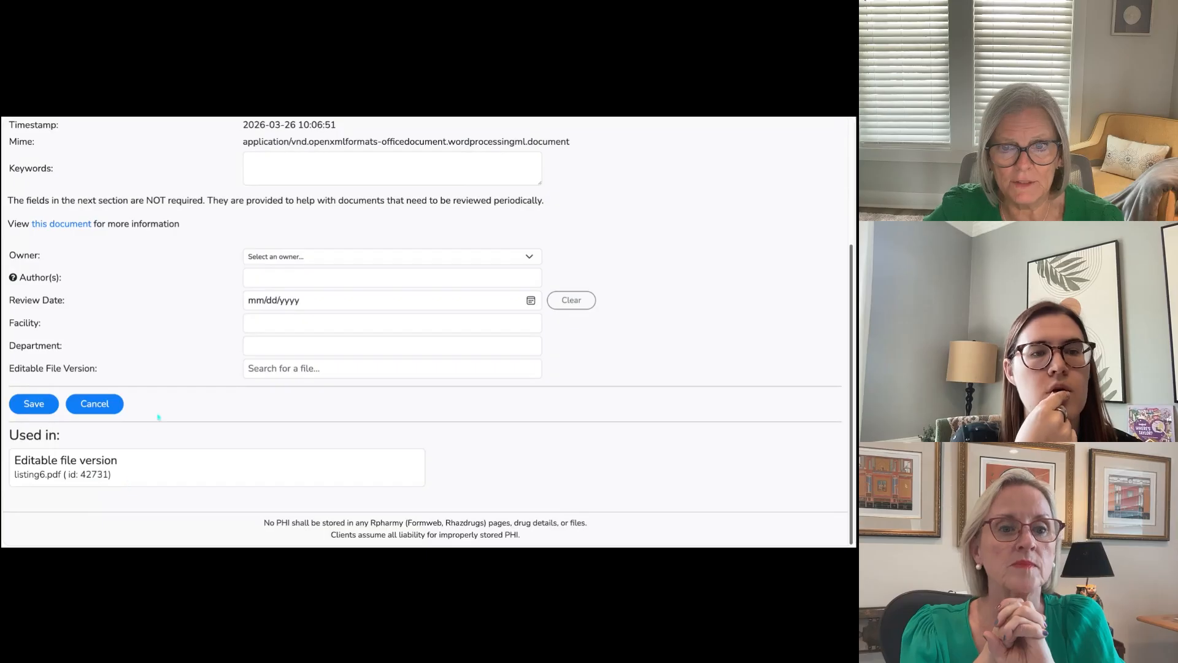
scroll(131, 430, "up", 4)
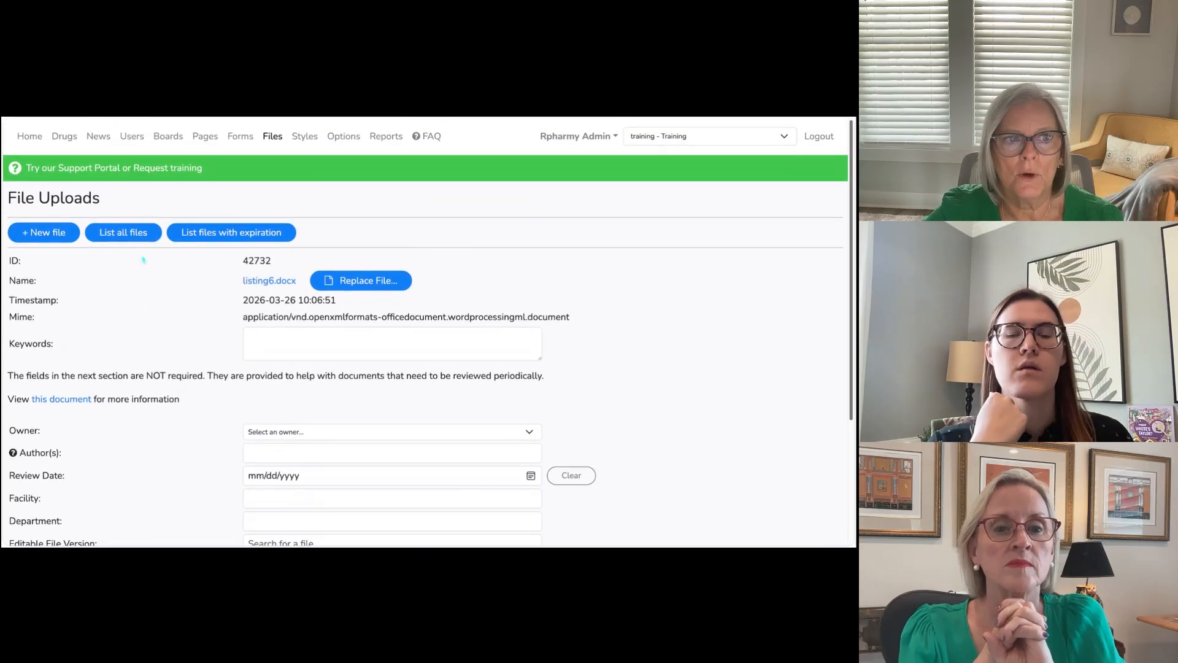
Step: Return to the list of all files and list only the files with an expiration date
left_click(122, 237)
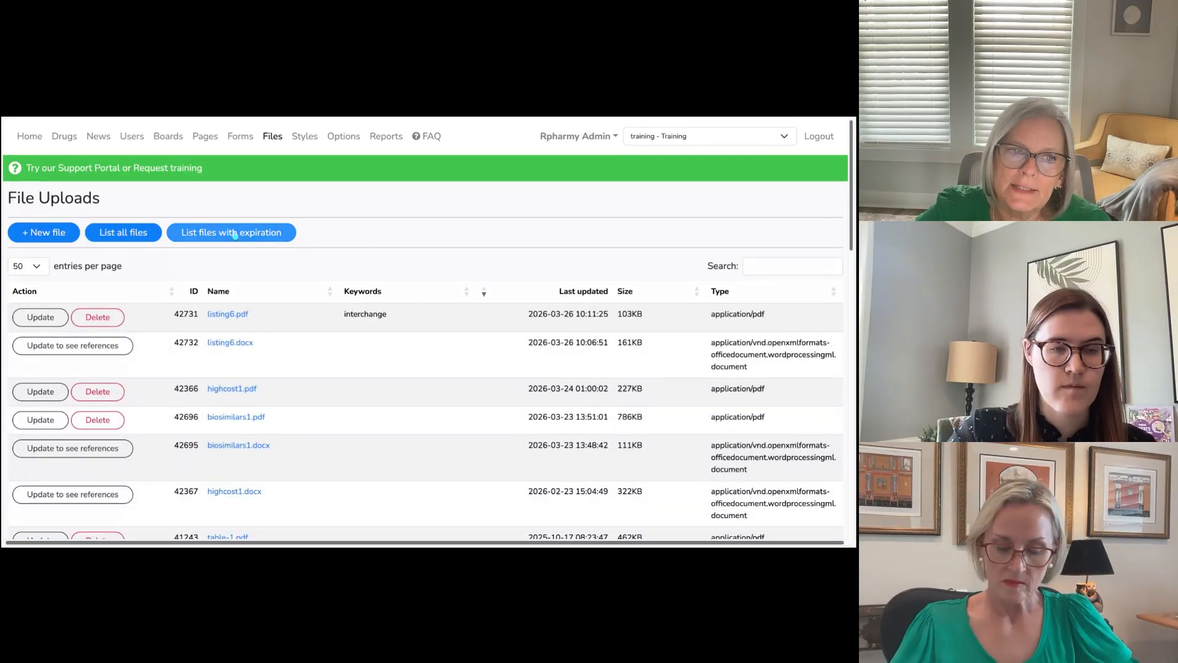
left_click(244, 233)
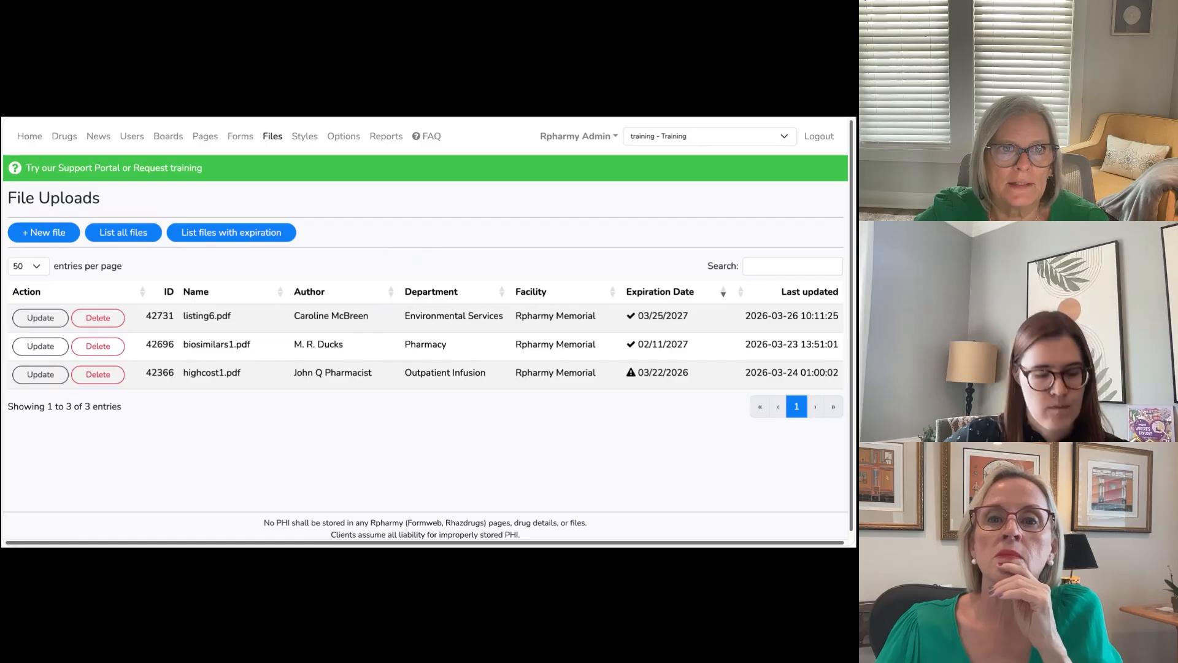
Step: Examine the 60-day, 30-day and weekly overdue alert email examples in the open PDF guide, and switch to the Riverside studio
key("ctrl+Tab")
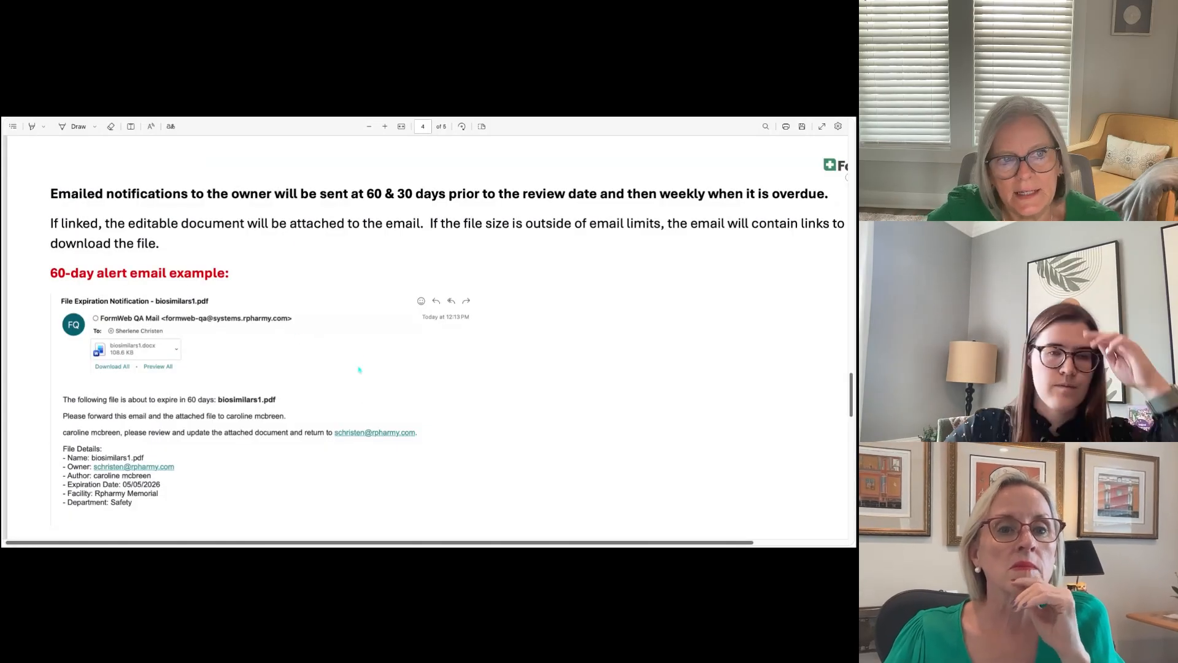
scroll(359, 369, "down", 1)
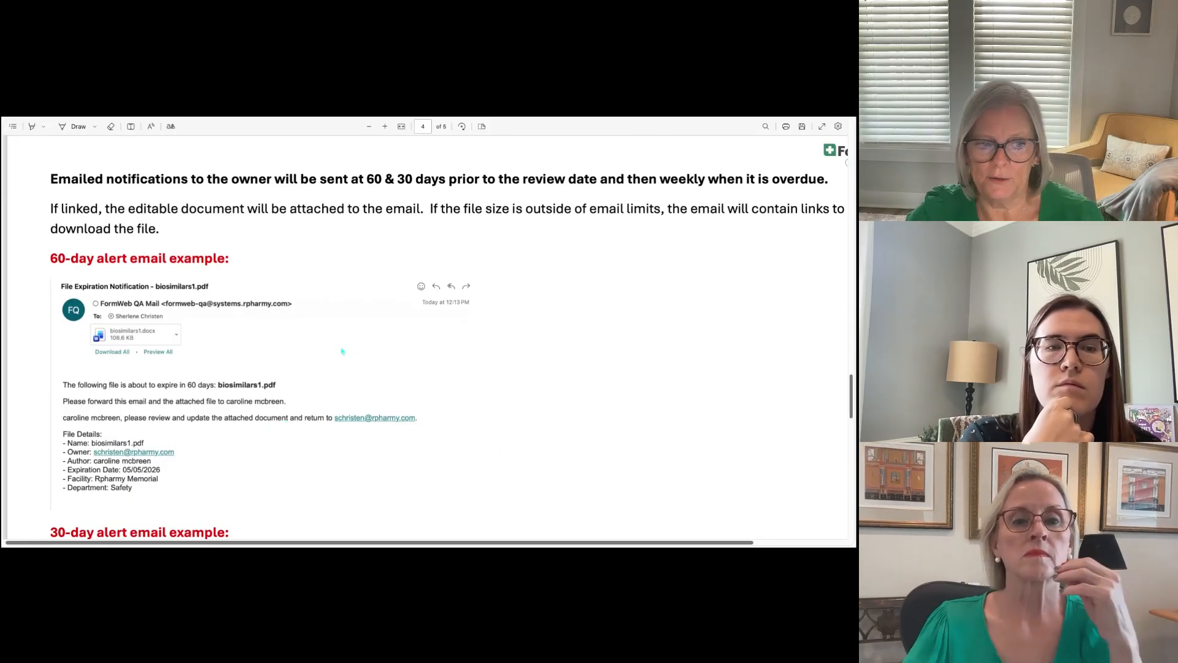
scroll(342, 351, "down", 1)
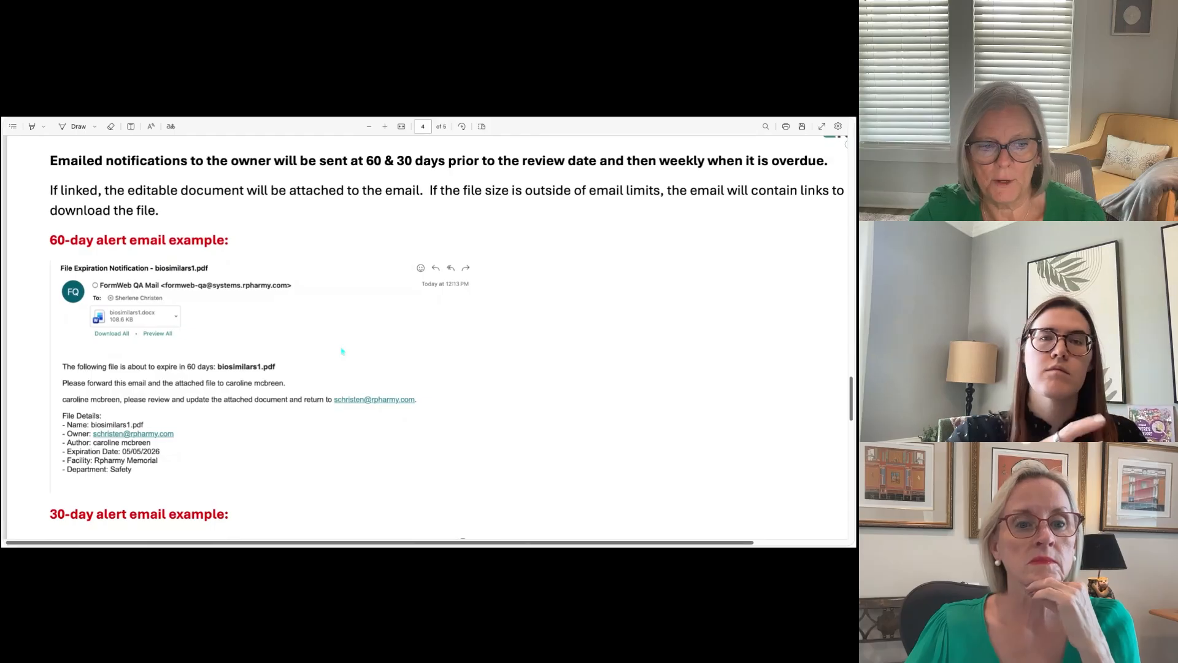
scroll(343, 351, "down", 2)
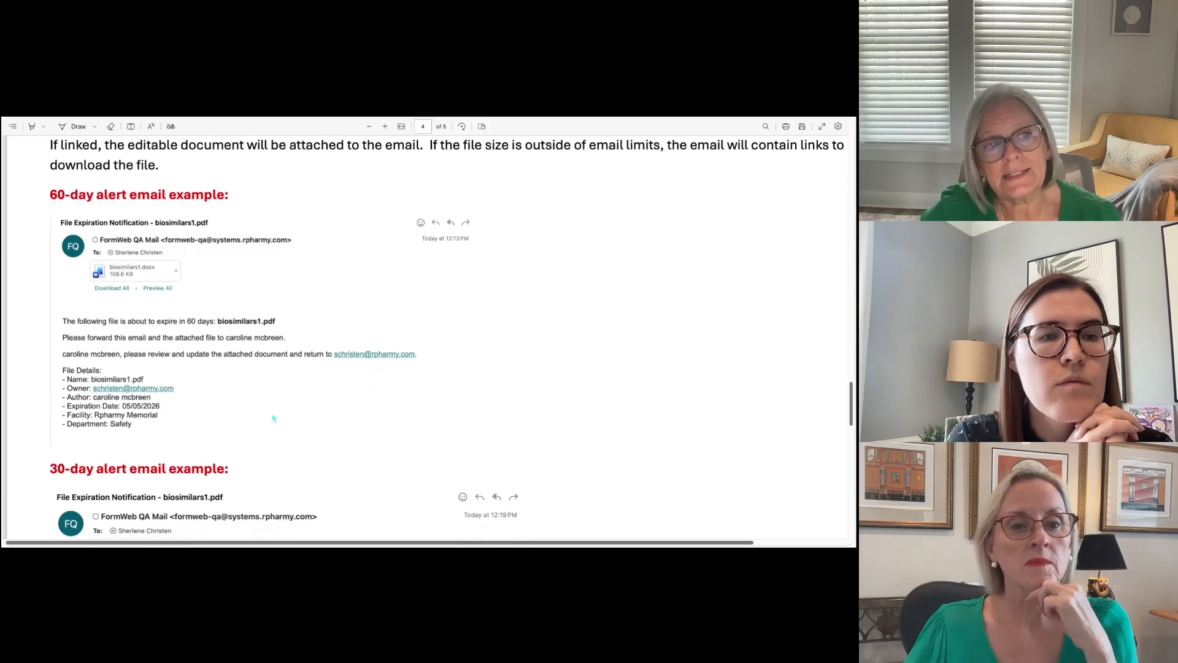
scroll(274, 418, "down", 6)
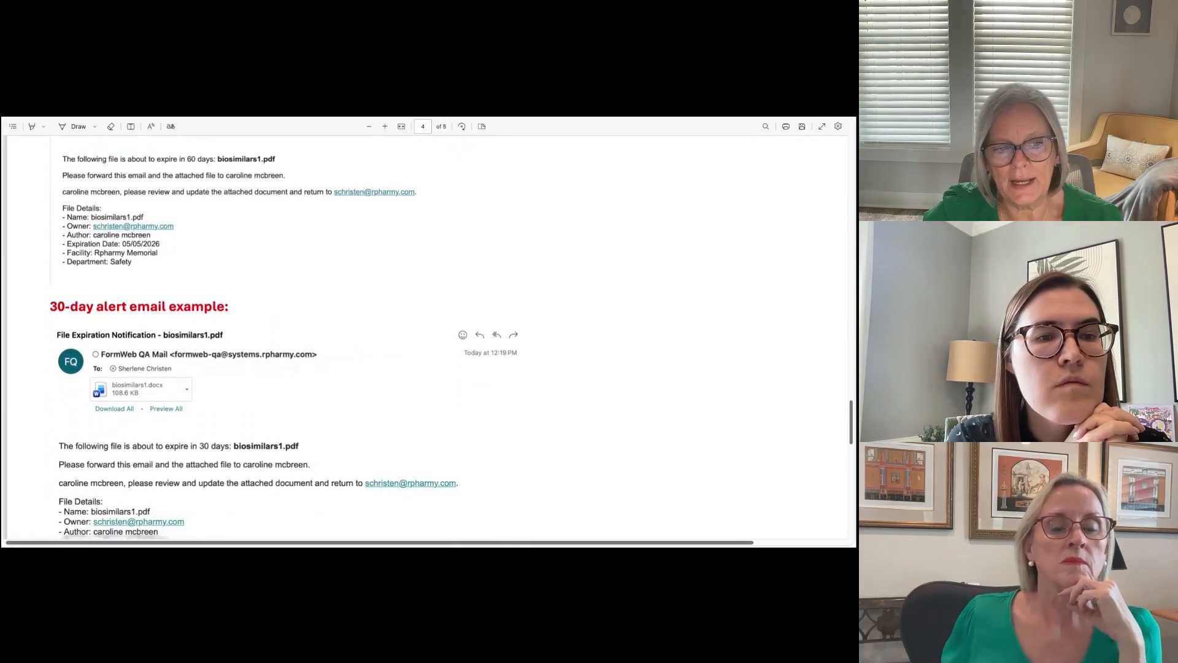
scroll(447, 337, "down", 2)
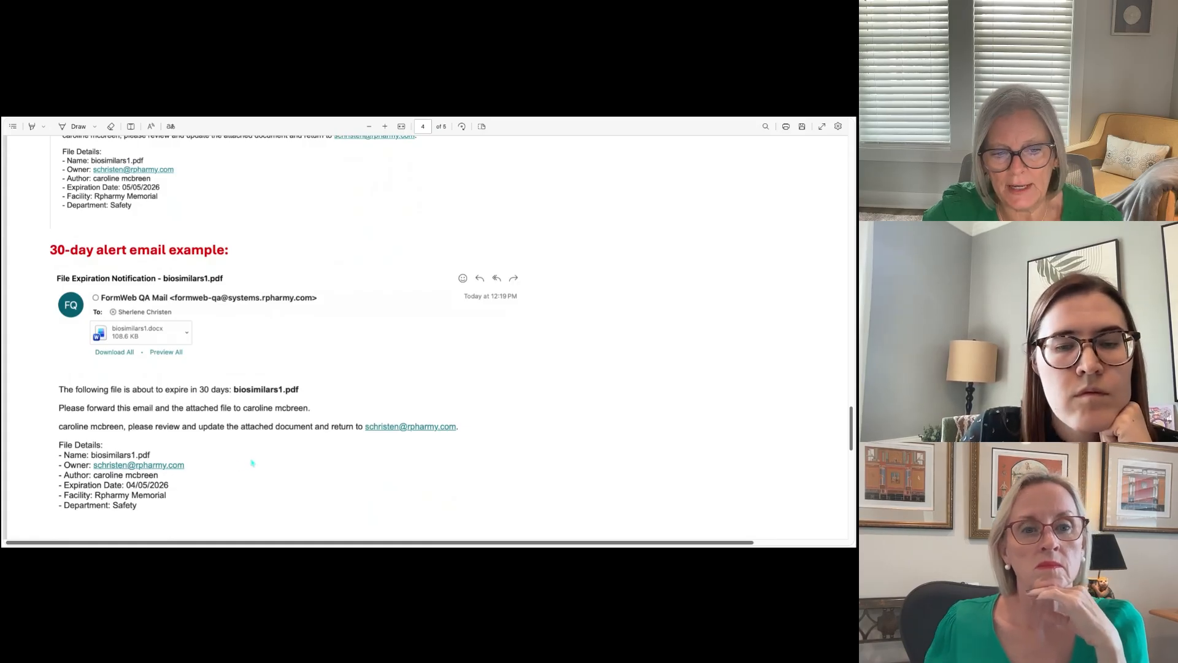
scroll(252, 463, "down", 13)
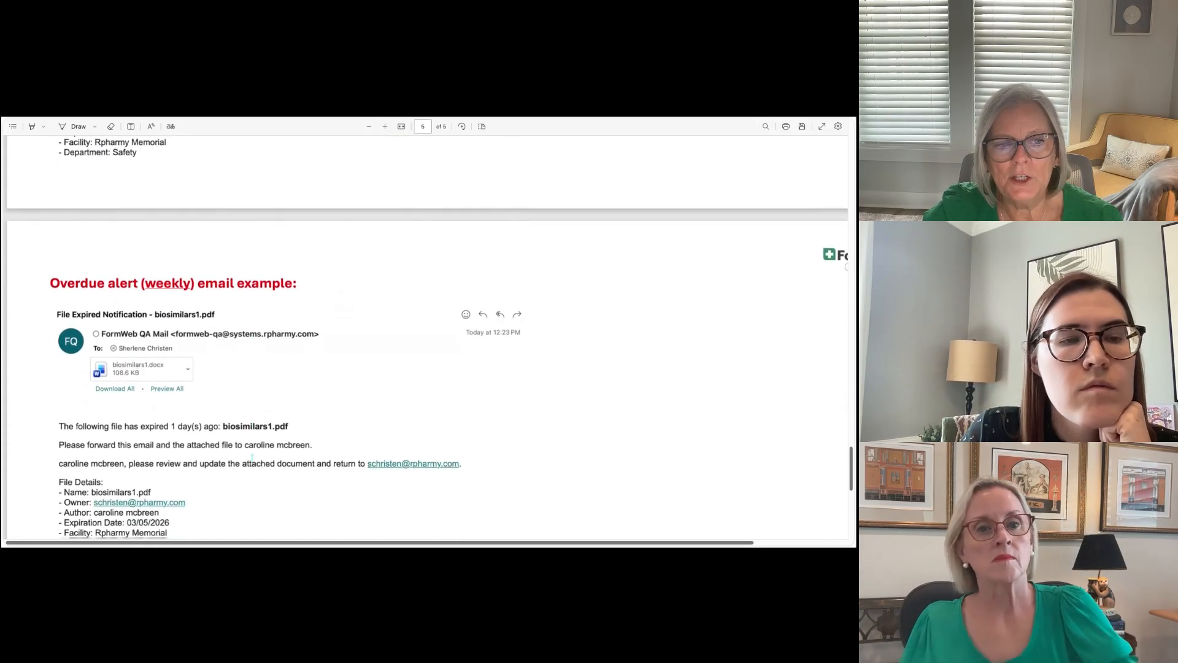
scroll(252, 458, "down", 2)
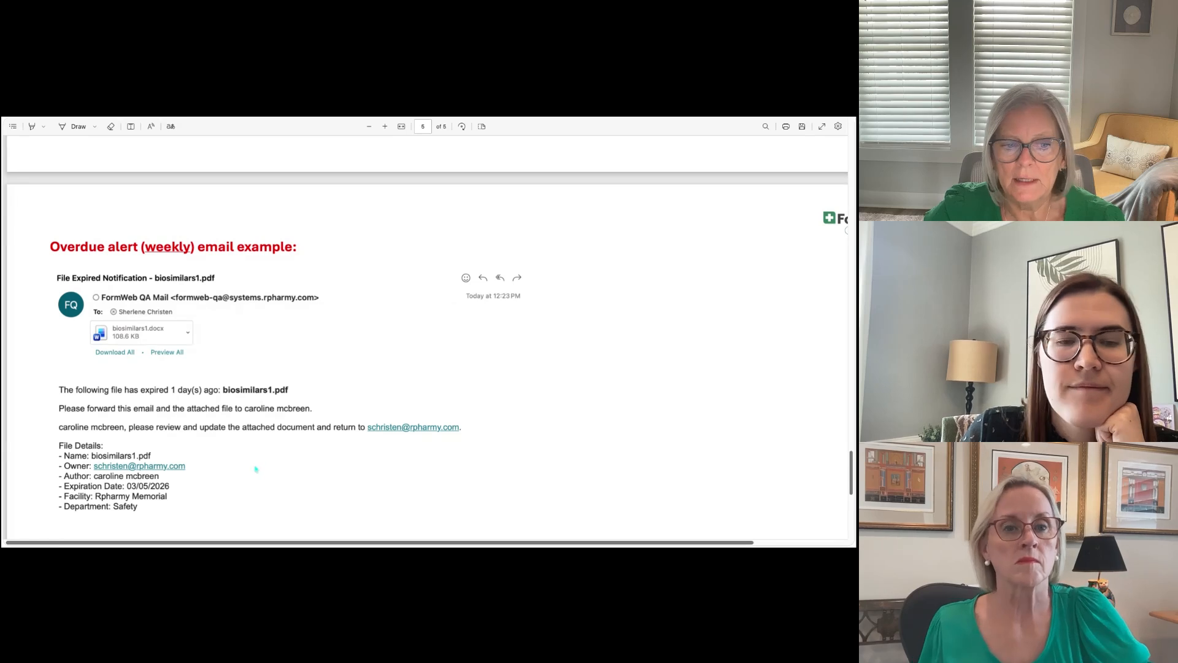
scroll(260, 463, "down", 1)
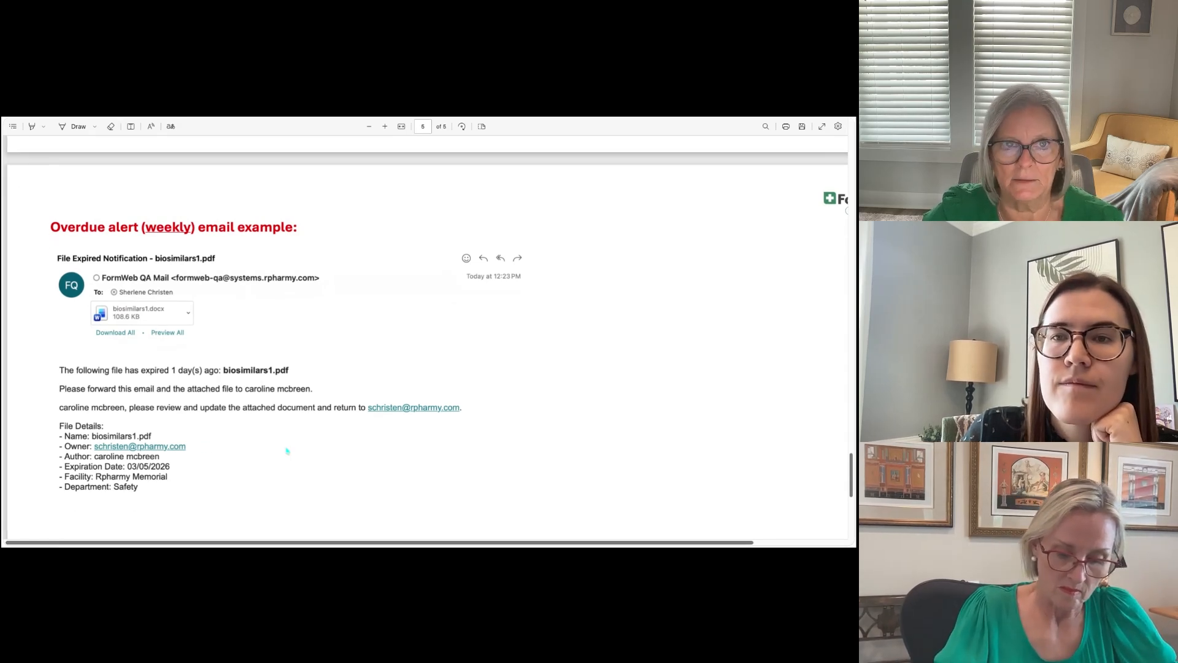
scroll(288, 454, "up", 1)
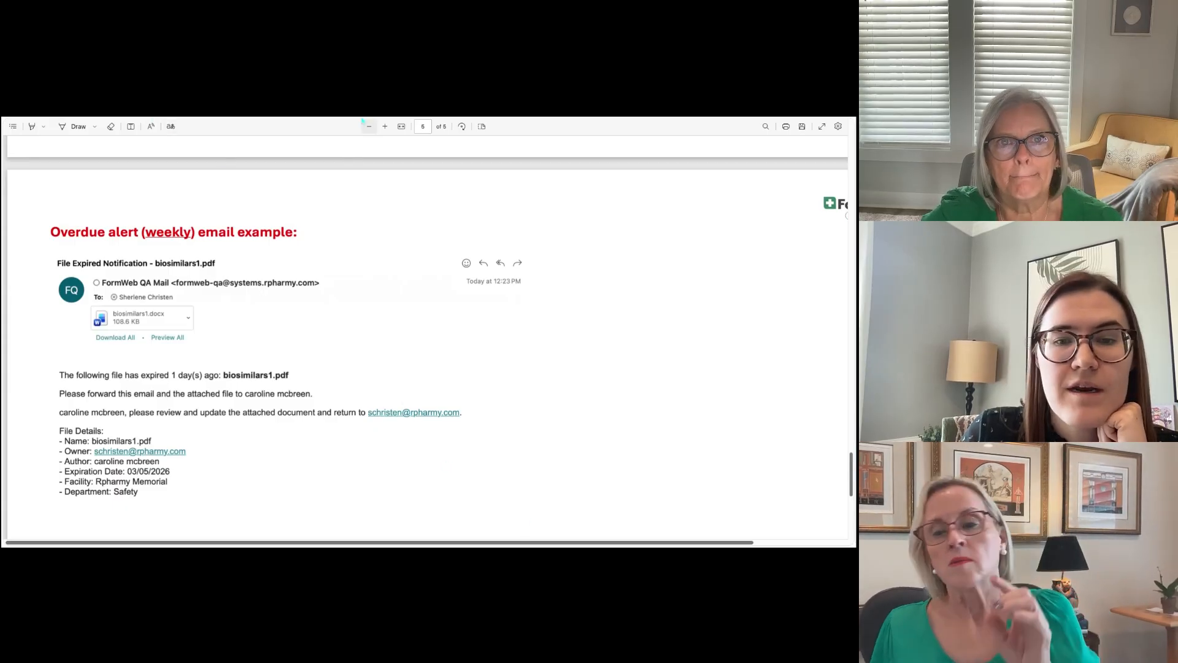
left_click(361, 119)
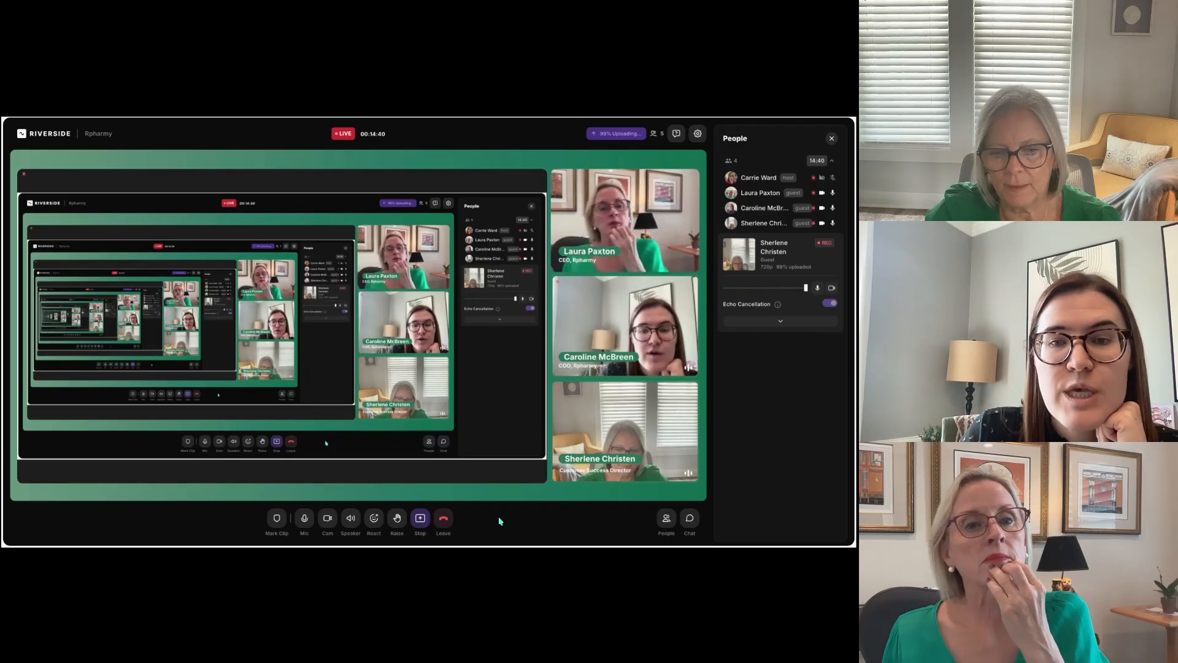